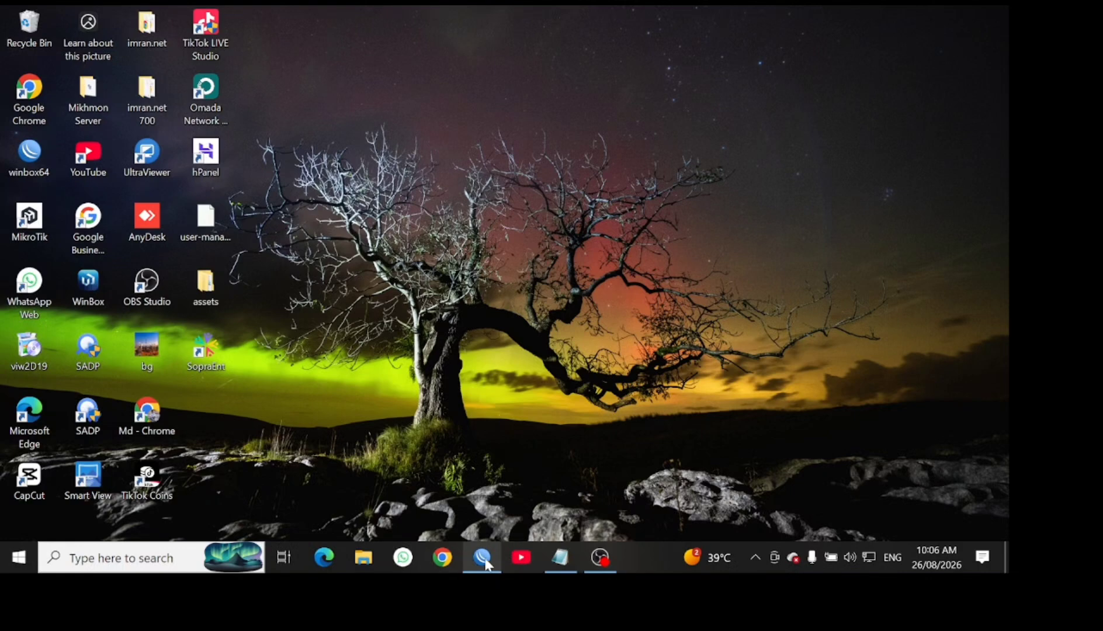
Bring the WinBox session forward, showing the Interface List with its 15 router interfaces
mouse_move(483, 564)
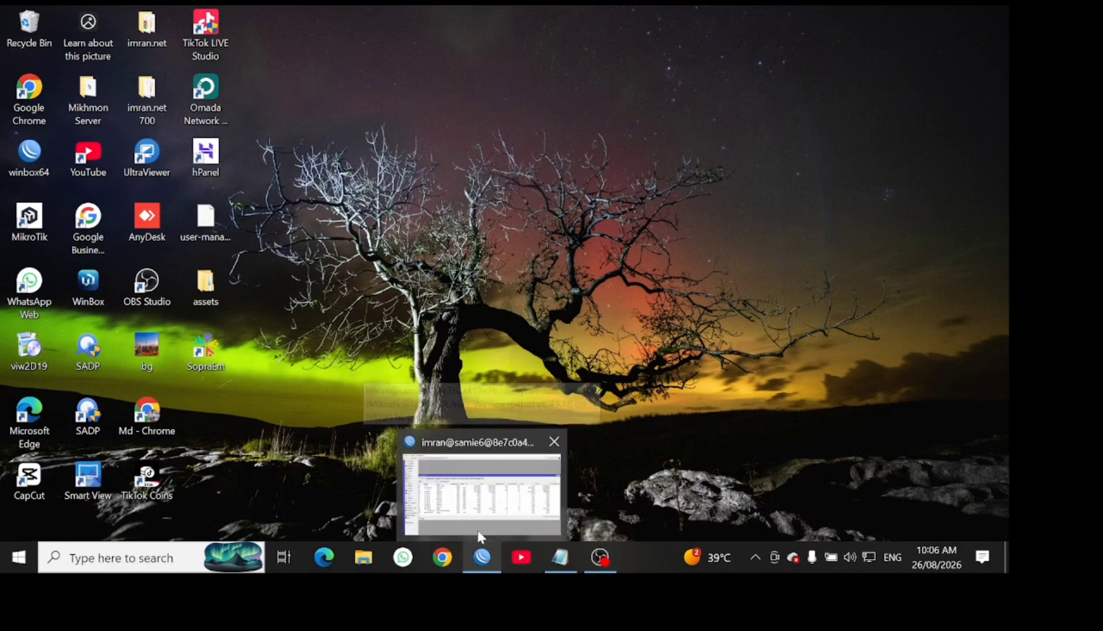
left_click(479, 533)
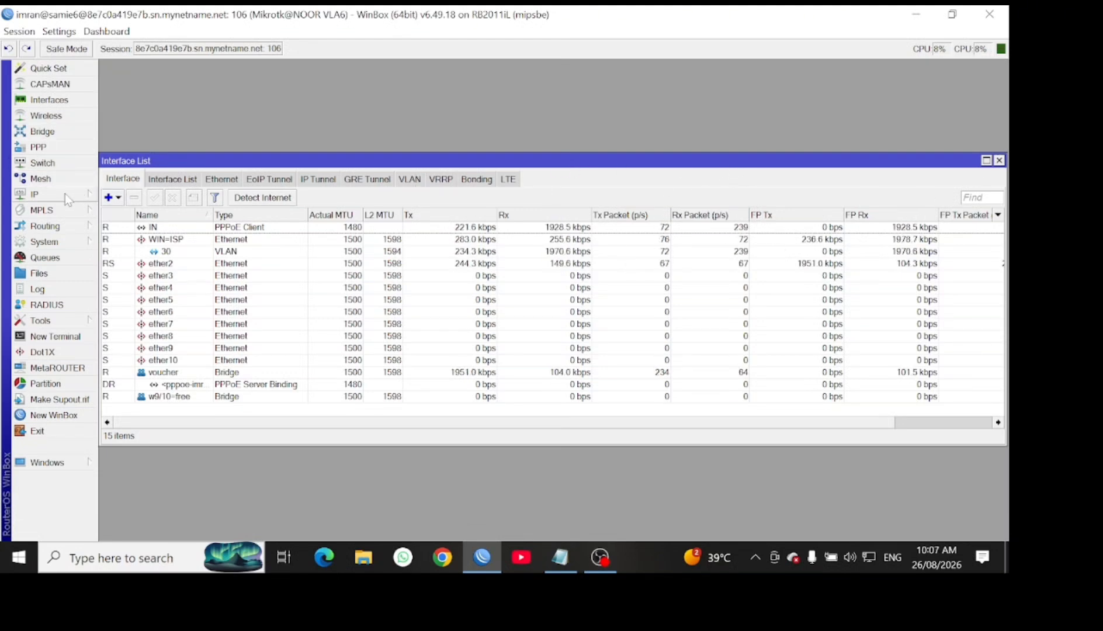
In PPP, add a new SSTP Client interface and rename it SSTP-VPN
left_click(66, 147)
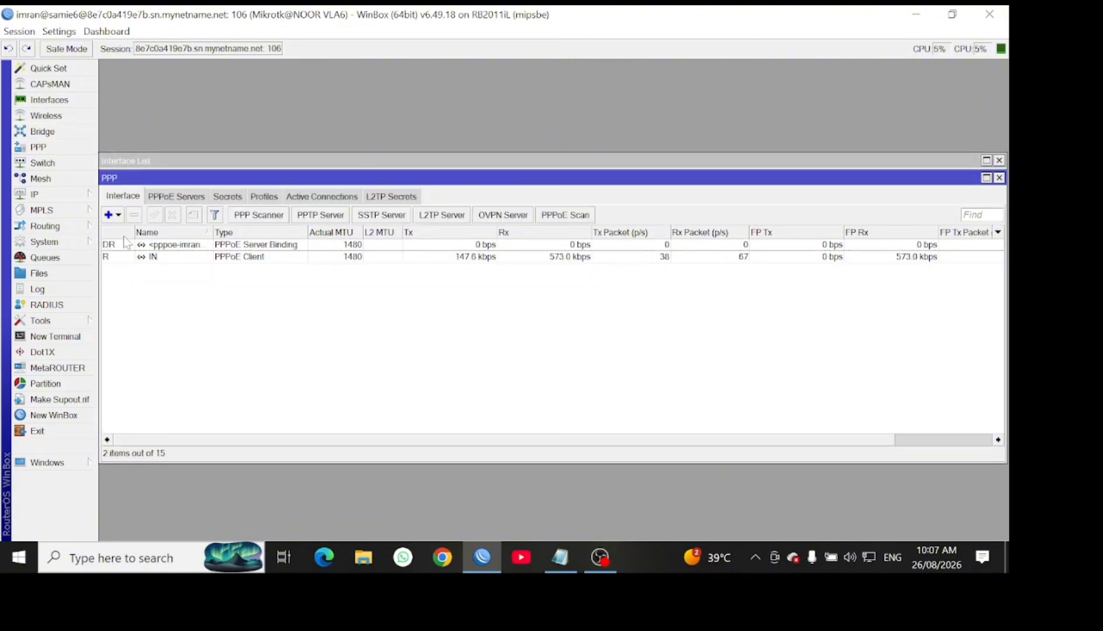
left_click(117, 215)
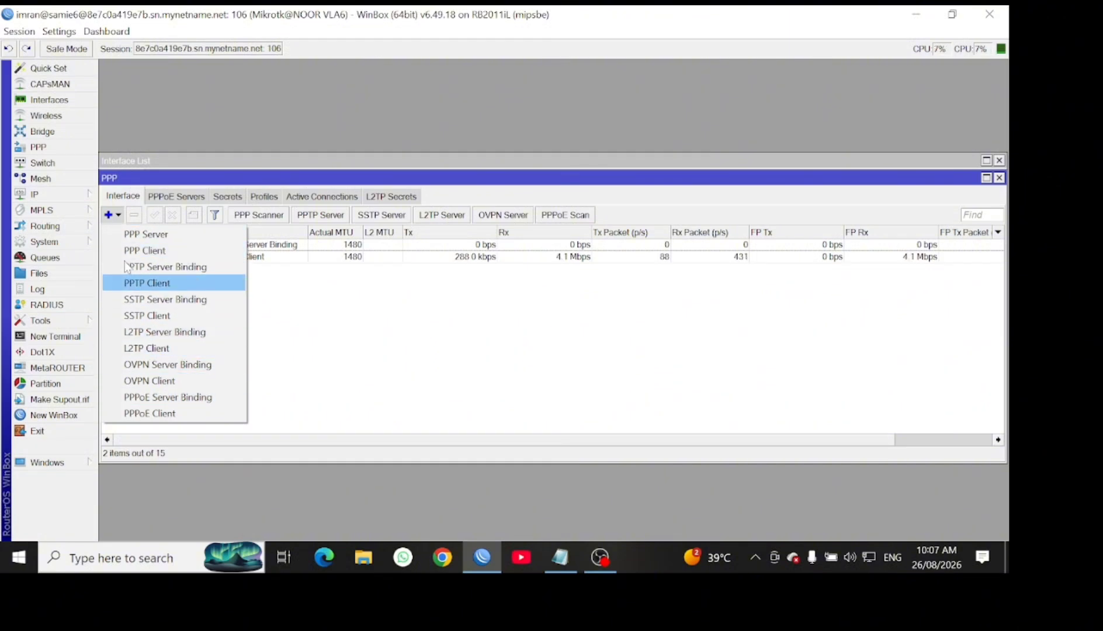
left_click(150, 316)
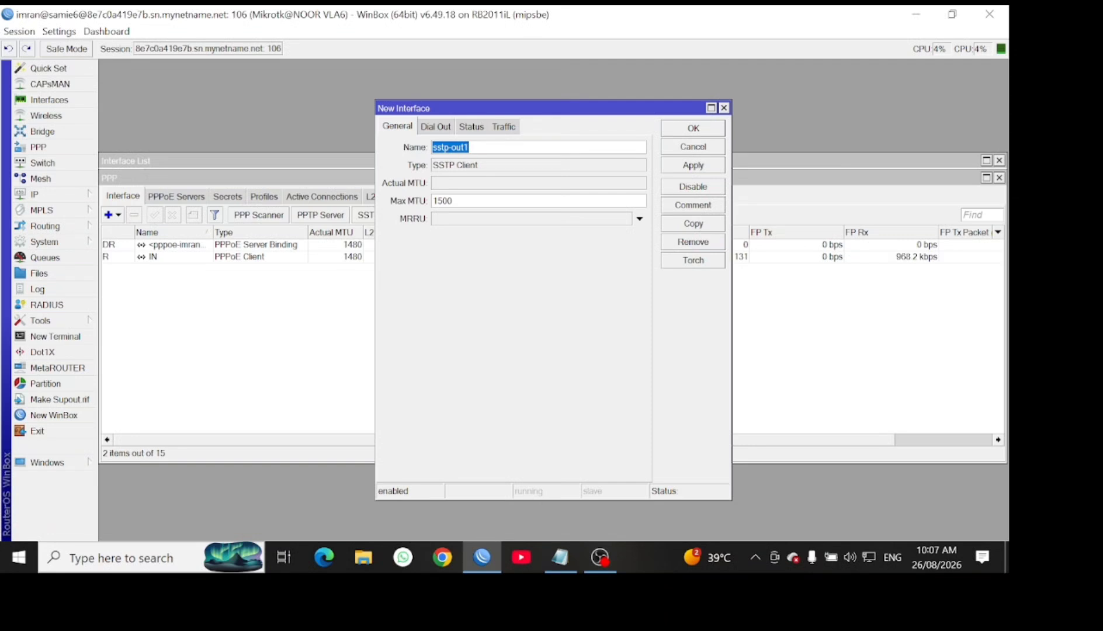
type("\\")
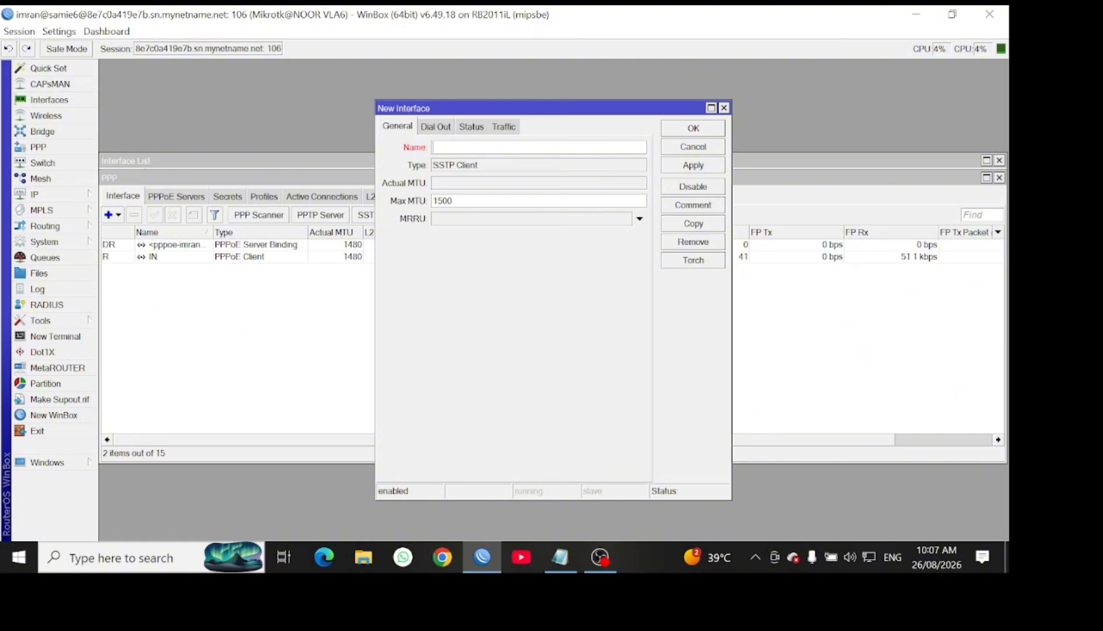
type("SSTP-V")
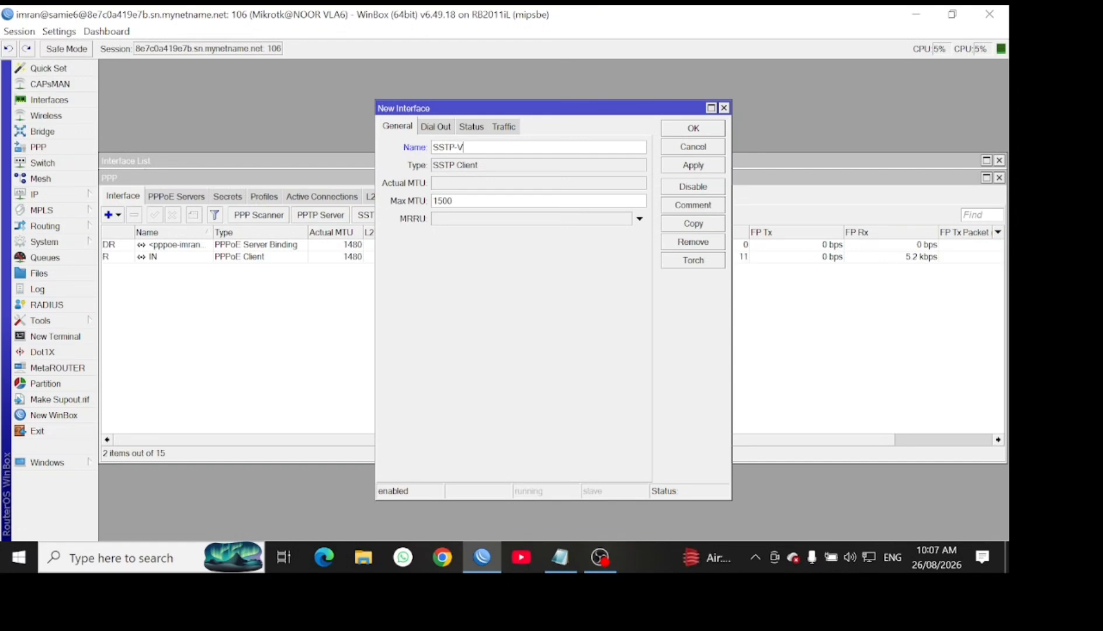
type("PN")
On the Dial Out tab, enter the SSTP server address in Connect To
left_click(443, 127)
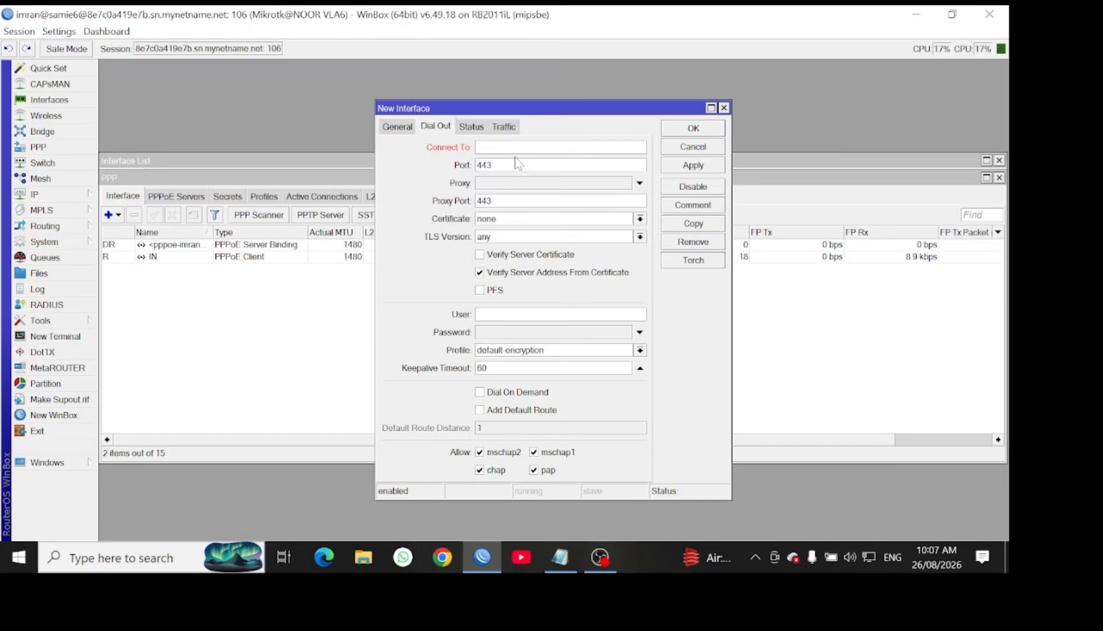
type("no")
key("BackSpace")
type("vp")
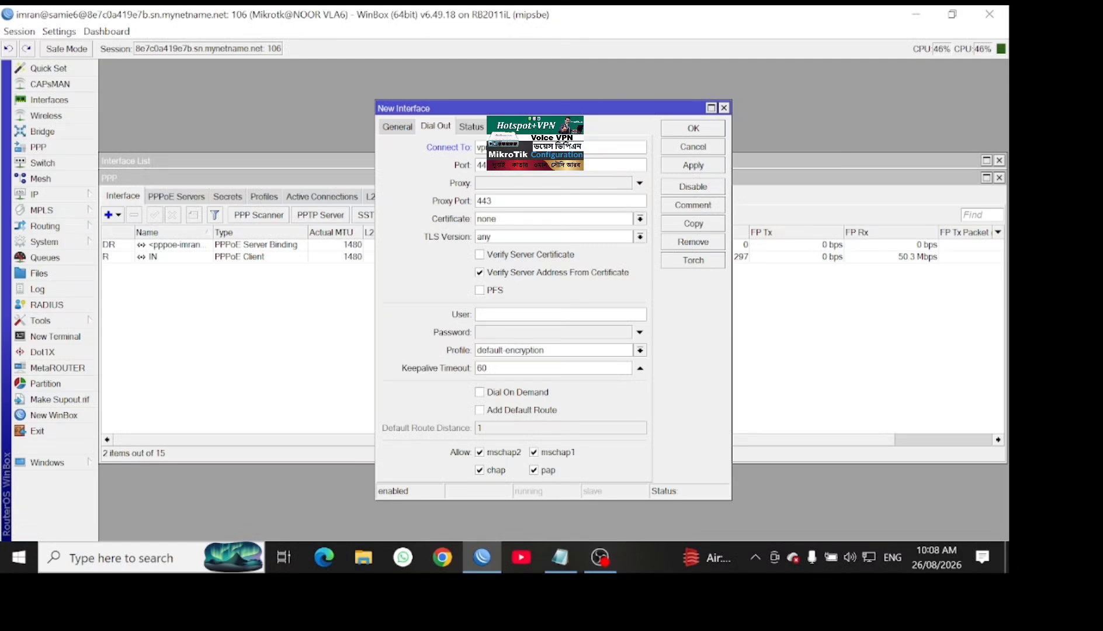
Fill in the VPN username and password, then save the SSTP-VPN client
left_click(530, 315)
key("BackSpace")
left_click(522, 334)
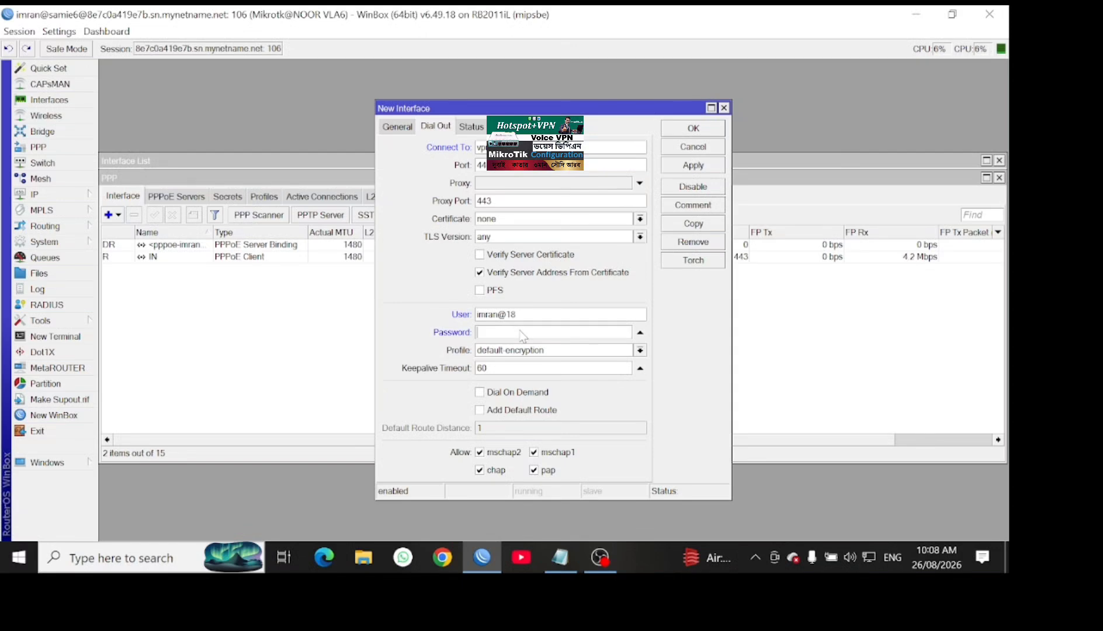
type("****")
left_click(675, 165)
left_click(692, 128)
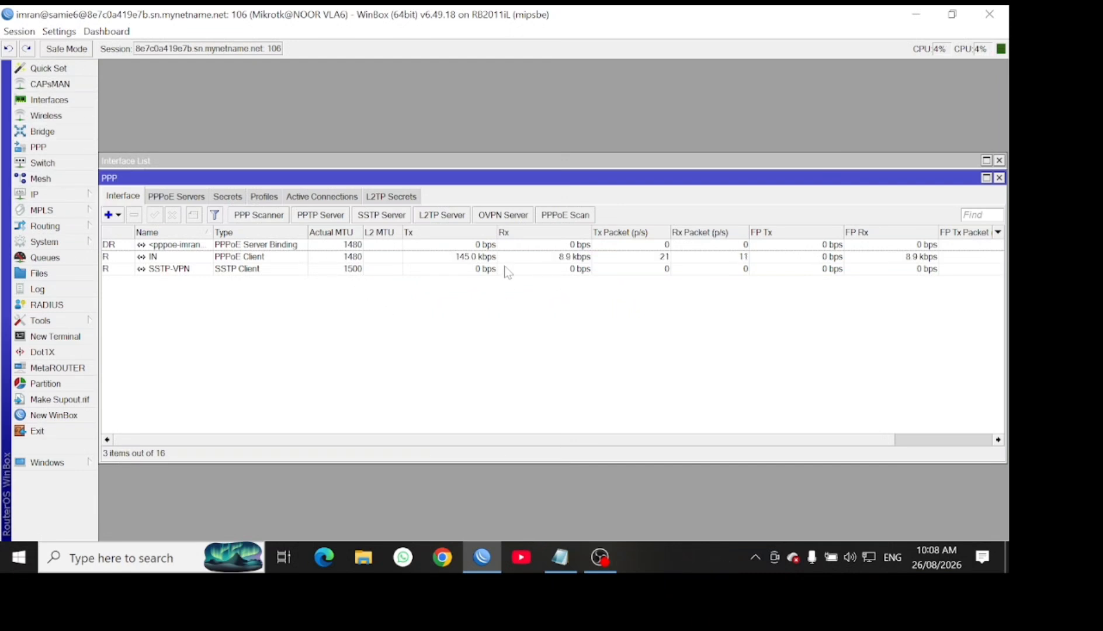
Open the Firewall Mangle rules from the IP menu
left_click(44, 195)
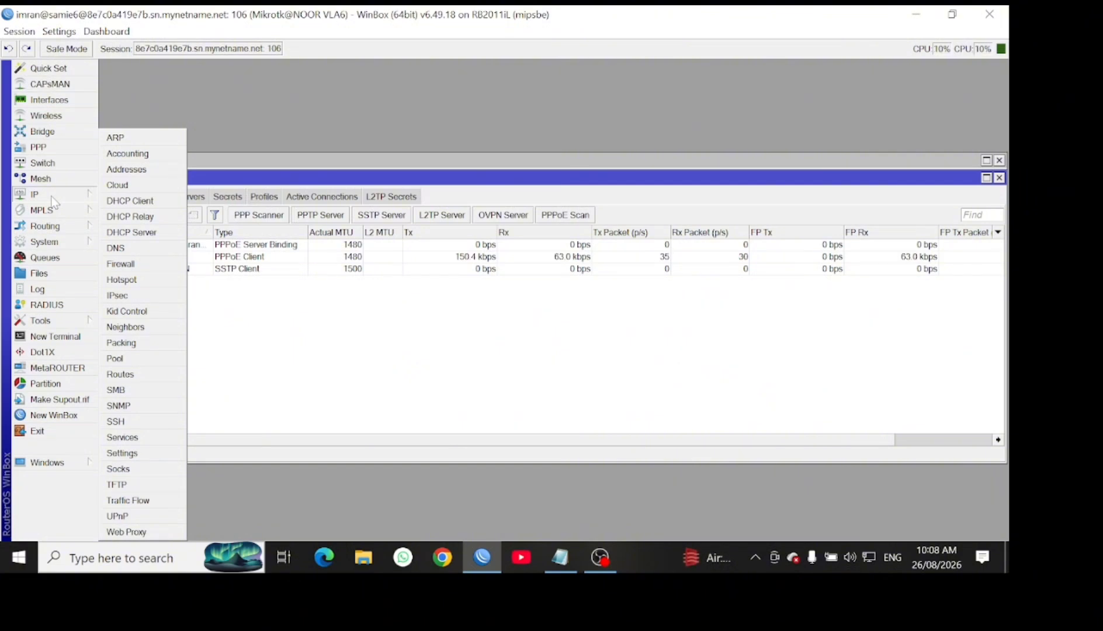
left_click(145, 264)
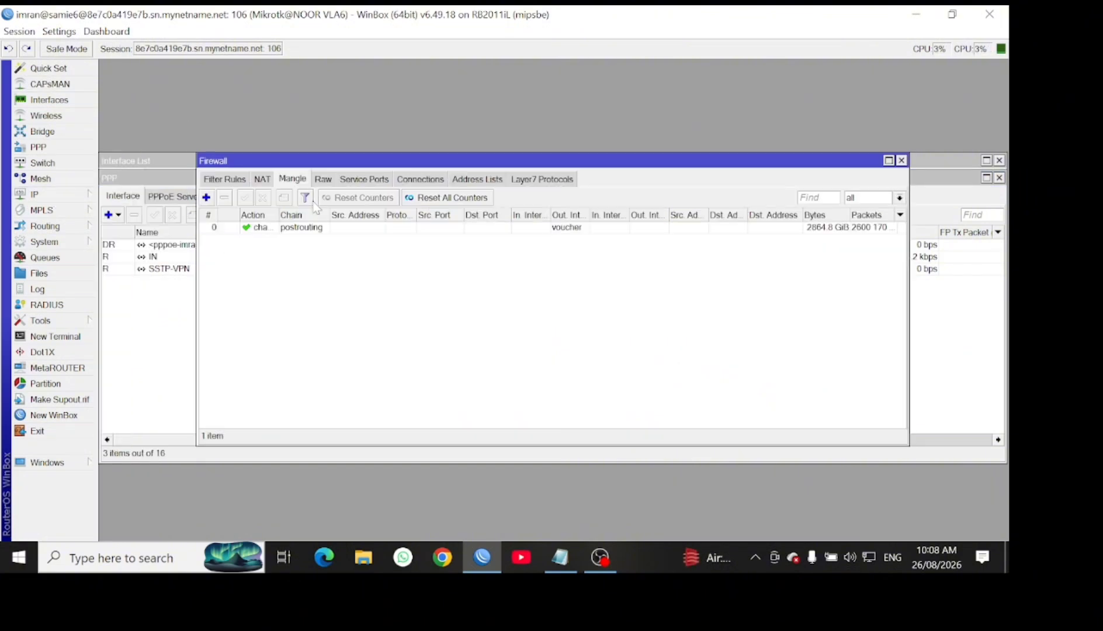
left_click(225, 180)
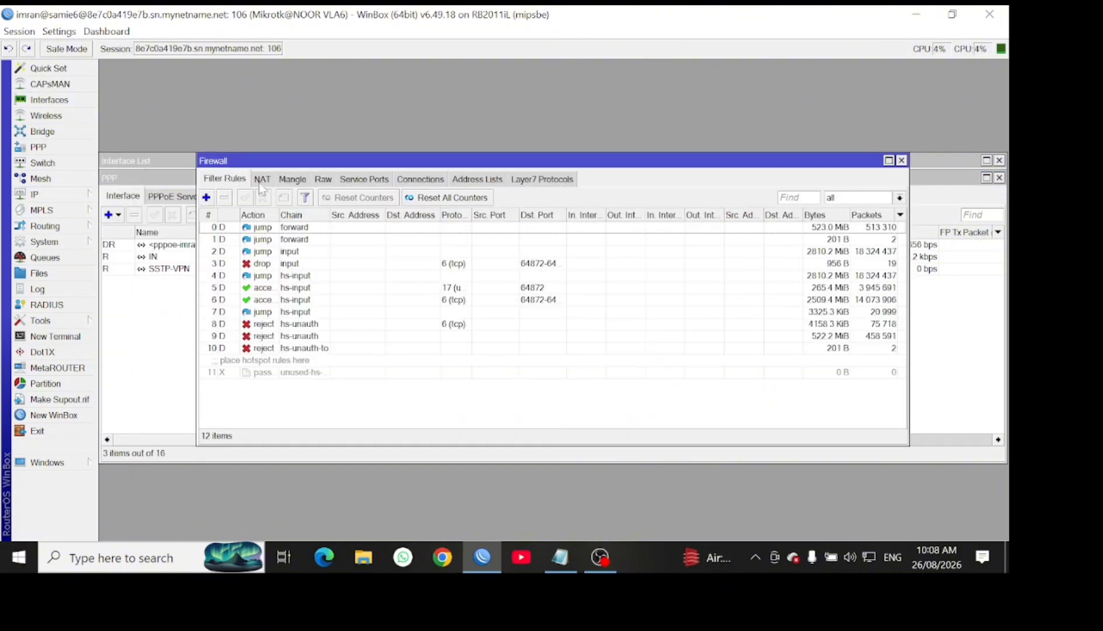
left_click(292, 179)
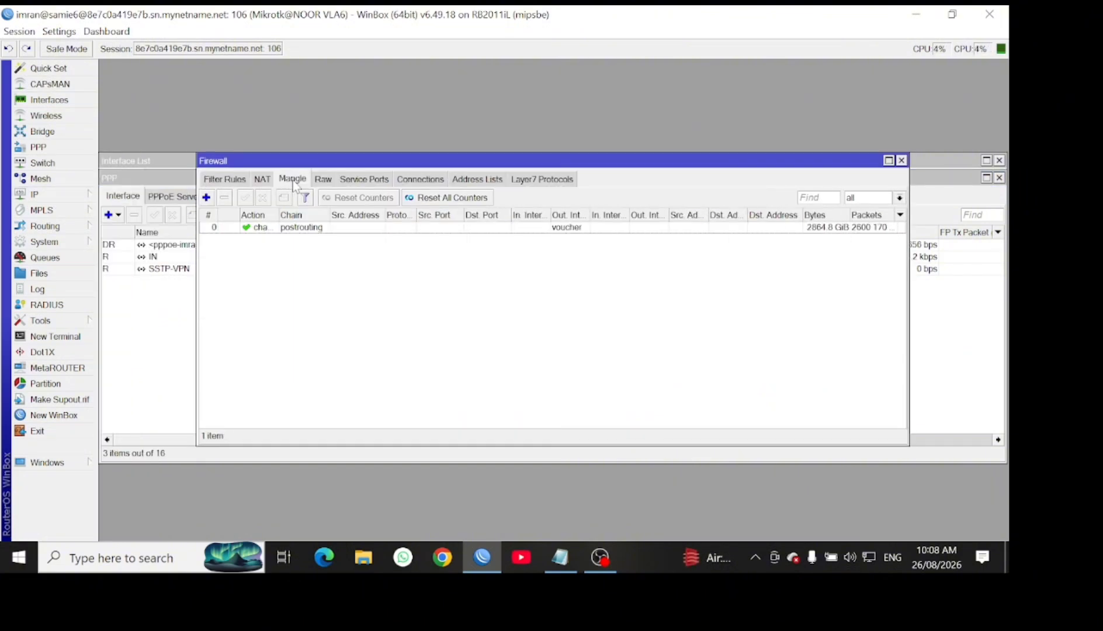
Start a new mangle rule with chain prerouting, protocol 6 (tcp) and Dst. Port enabled
left_click(206, 196)
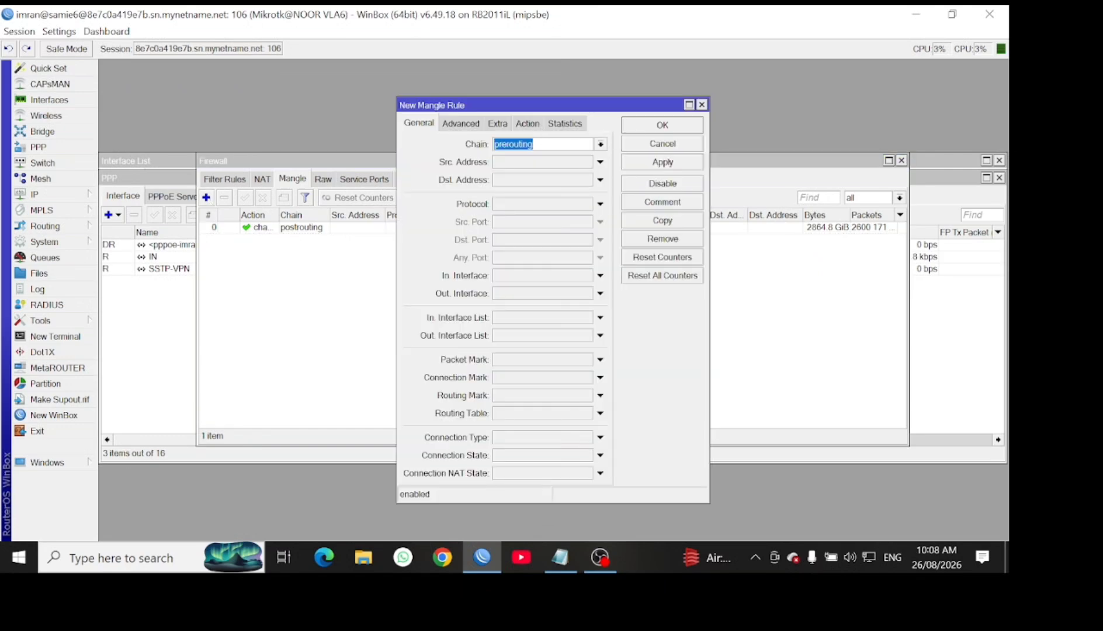
left_click(600, 144)
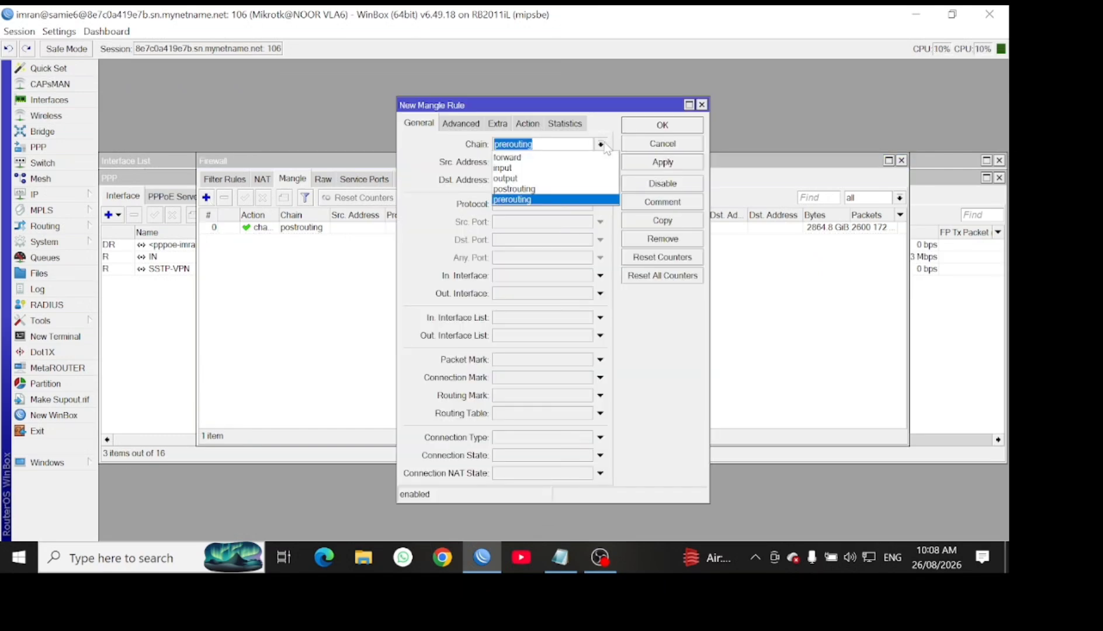
left_click(602, 145)
left_click(496, 207)
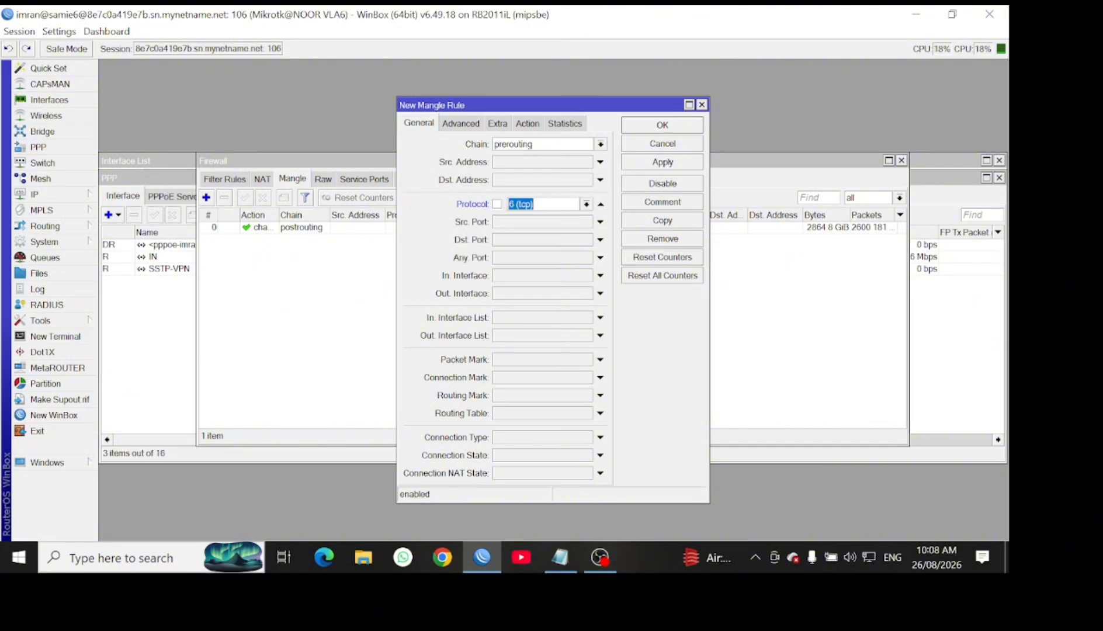
left_click(517, 240)
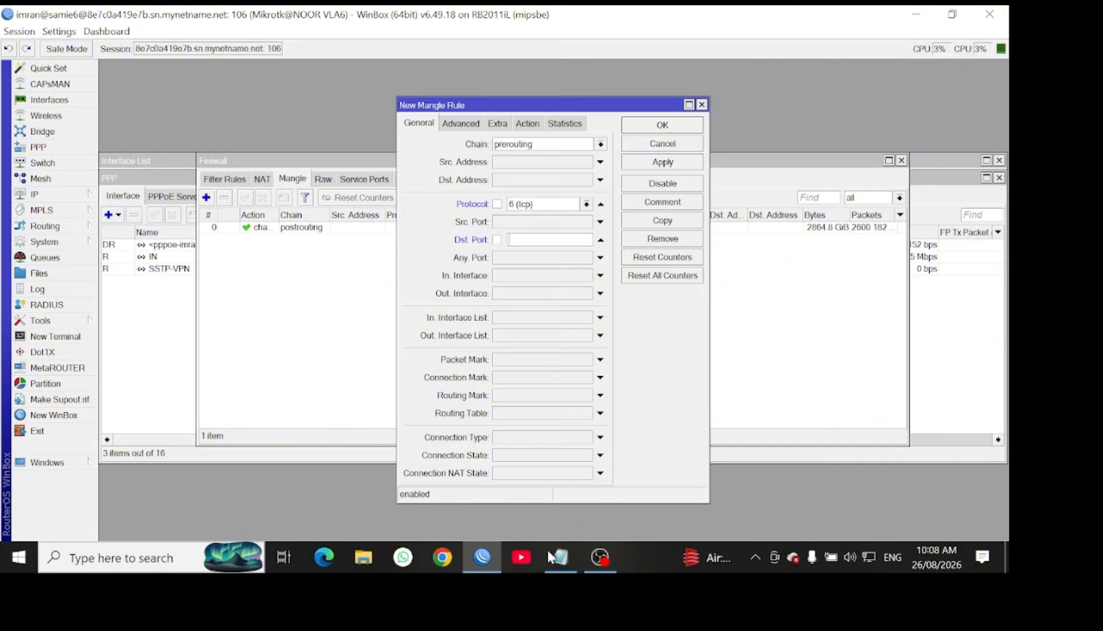
left_click(552, 565)
Copy the first line of game ports from Notepad and return to the rule's Dst. Port field
double_click(273, 112)
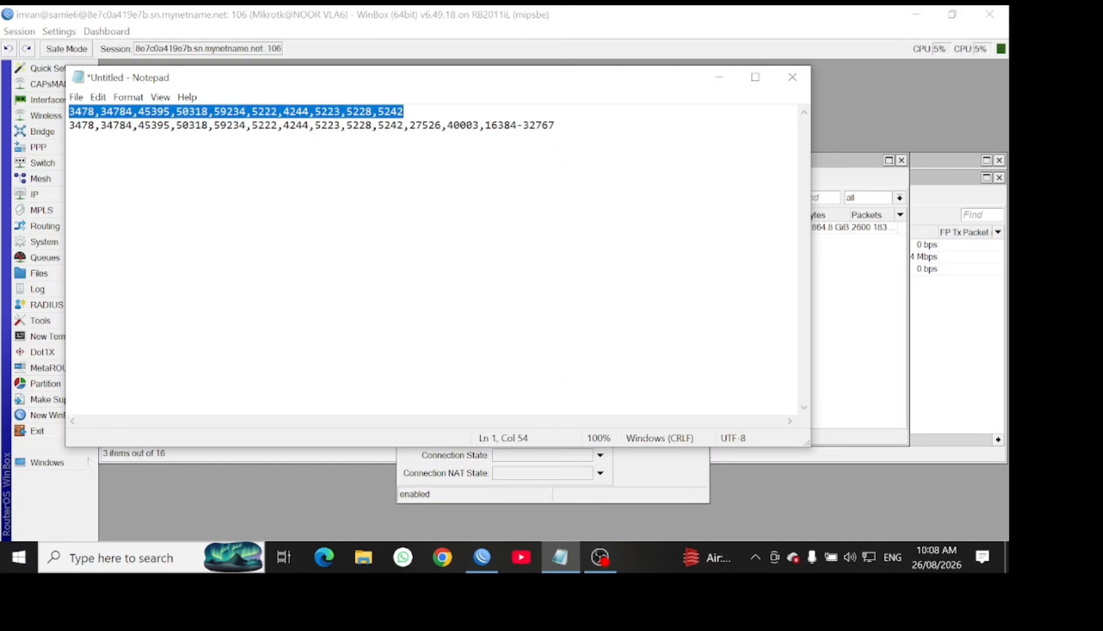
right_click(272, 111)
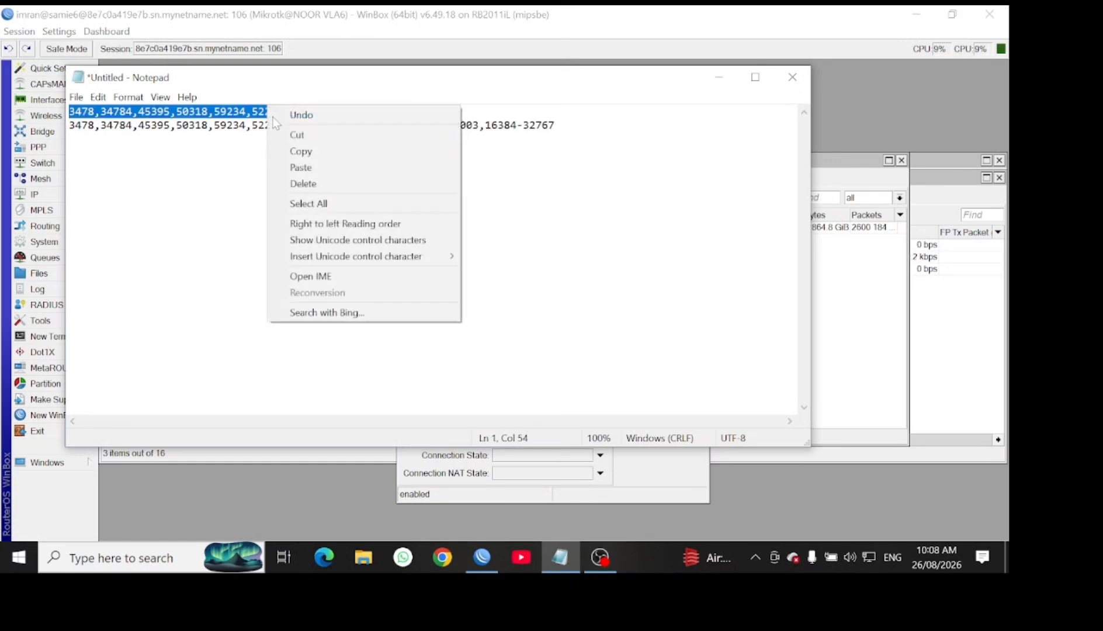
left_click(294, 153)
left_click(722, 75)
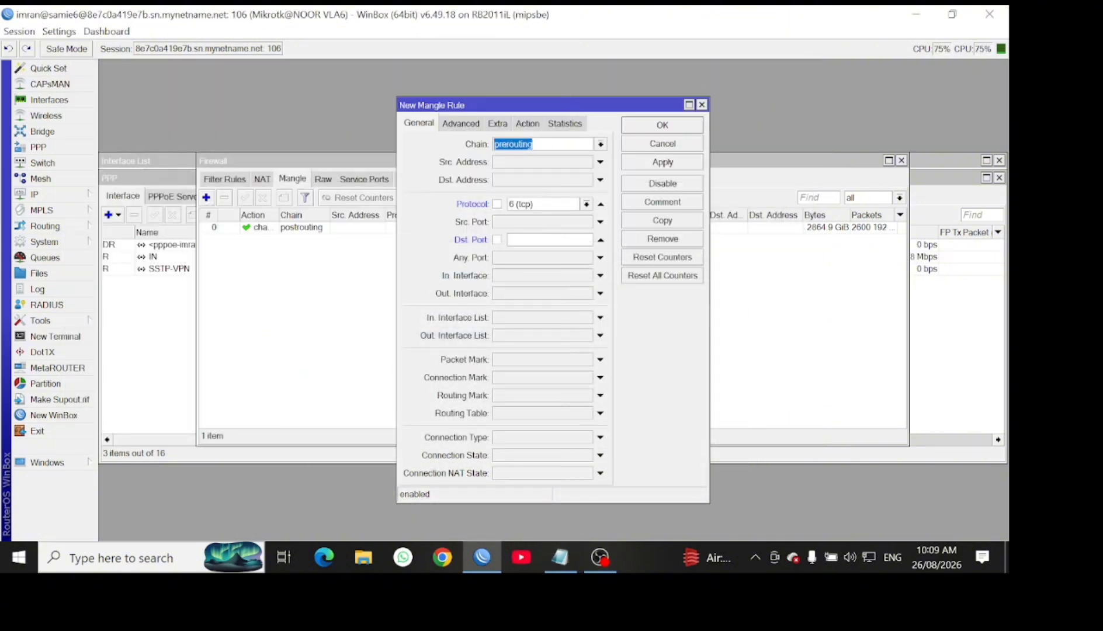
right_click(524, 241)
Paste the game ports as Dst. Port, set action mark routing with mark VPN, and save
left_click(555, 283)
left_click(526, 123)
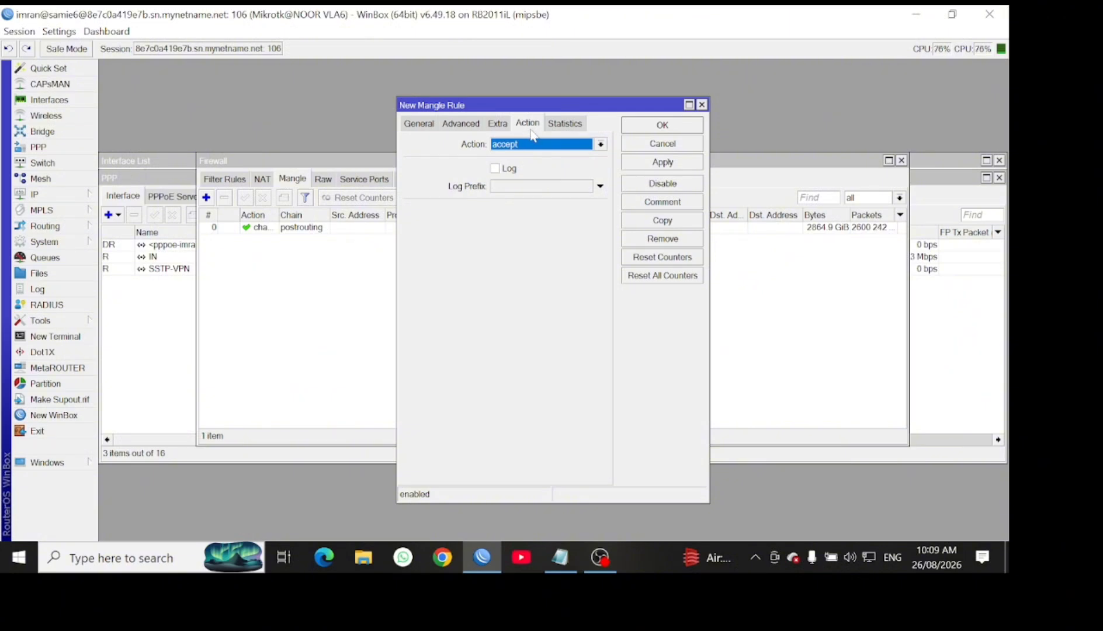
left_click(539, 145)
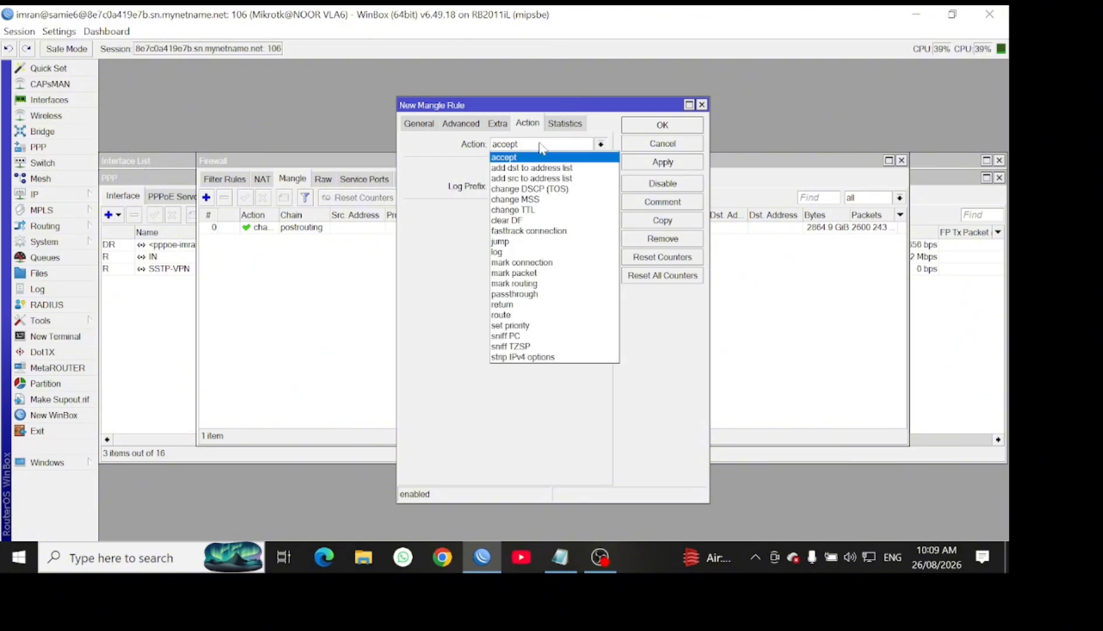
left_click(537, 283)
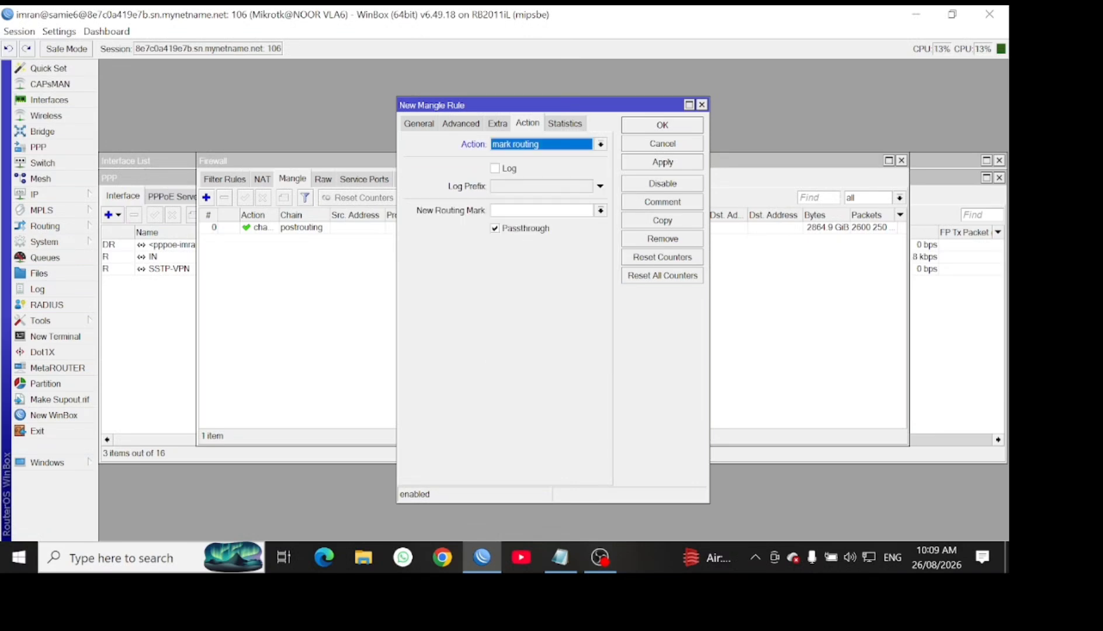
left_click(531, 211)
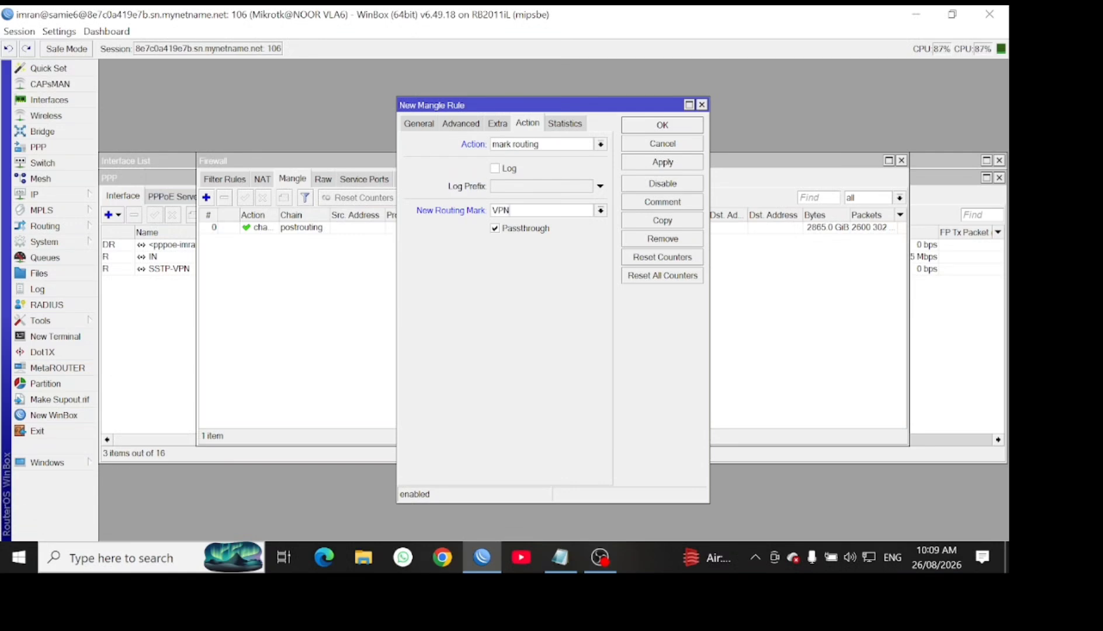
left_click(678, 164)
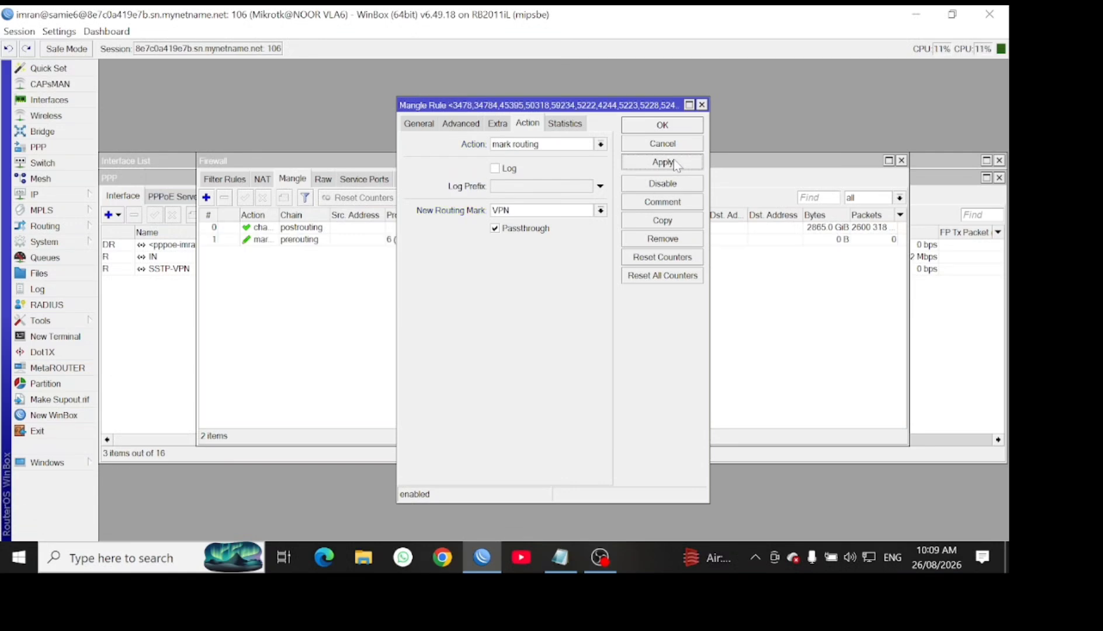
left_click(664, 129)
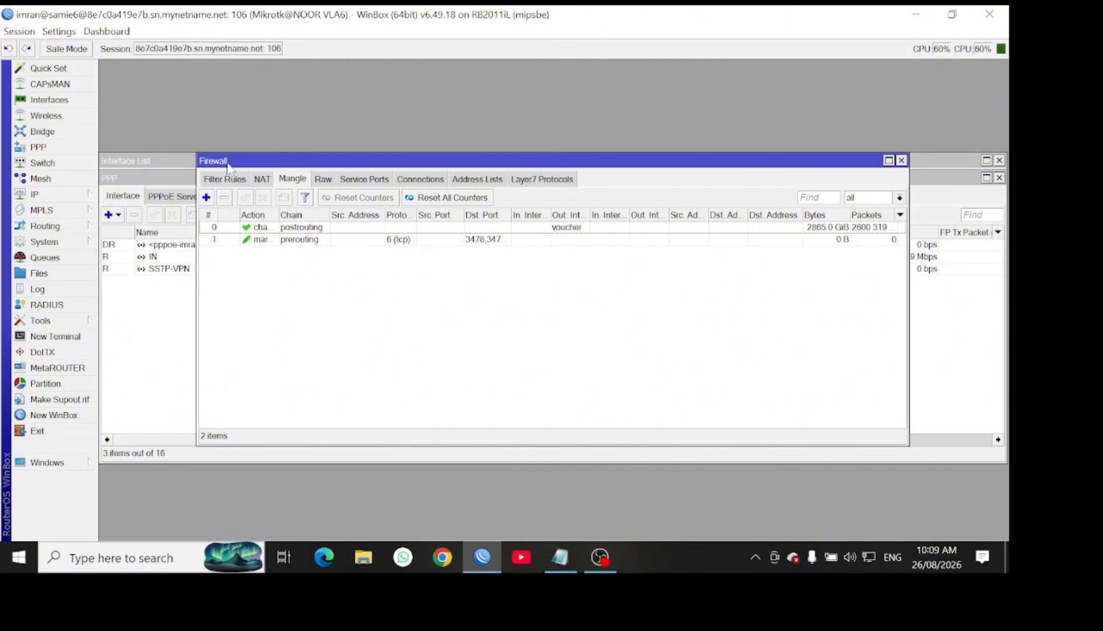
Add another mangle rule with chain prerouting, protocol udp and Dst. Port enabled
left_click(205, 197)
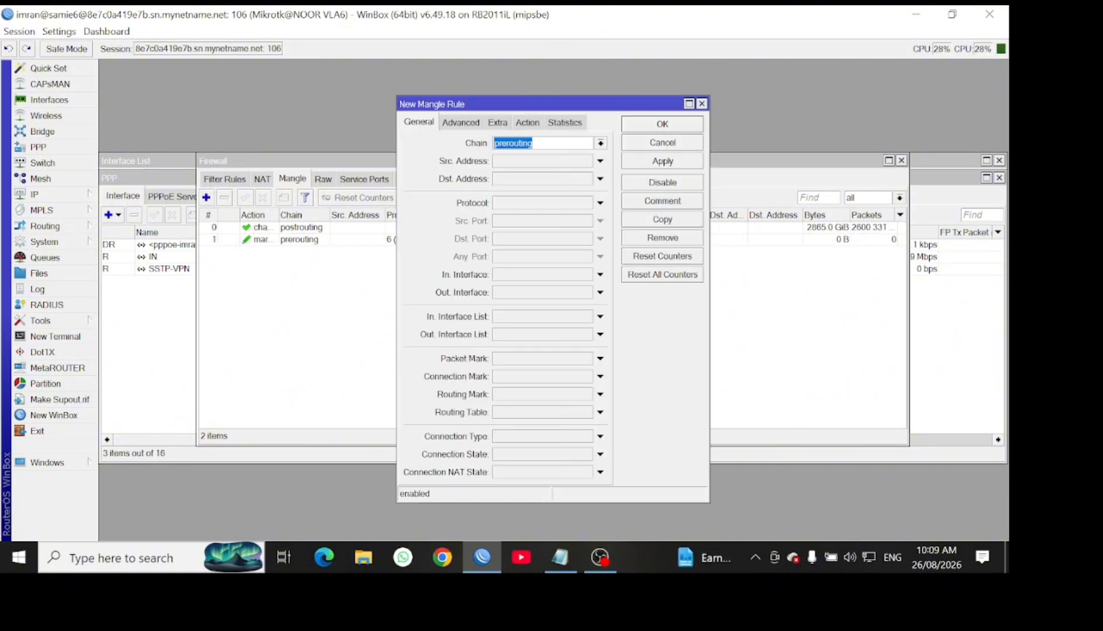
left_click(600, 143)
left_click(561, 198)
left_click(513, 204)
left_click(587, 203)
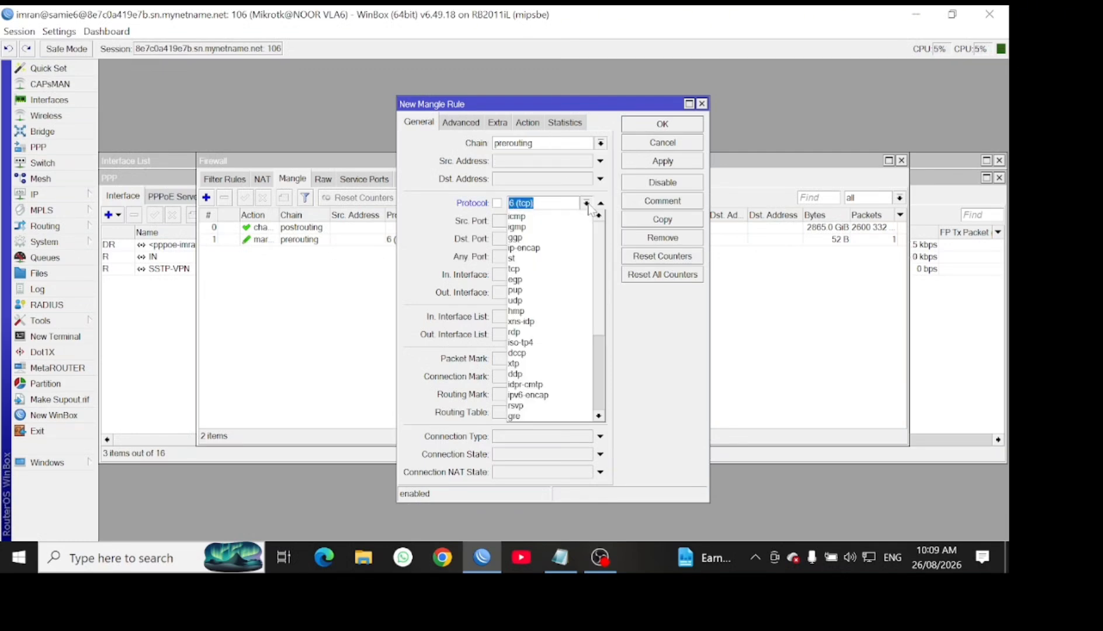
left_click(546, 300)
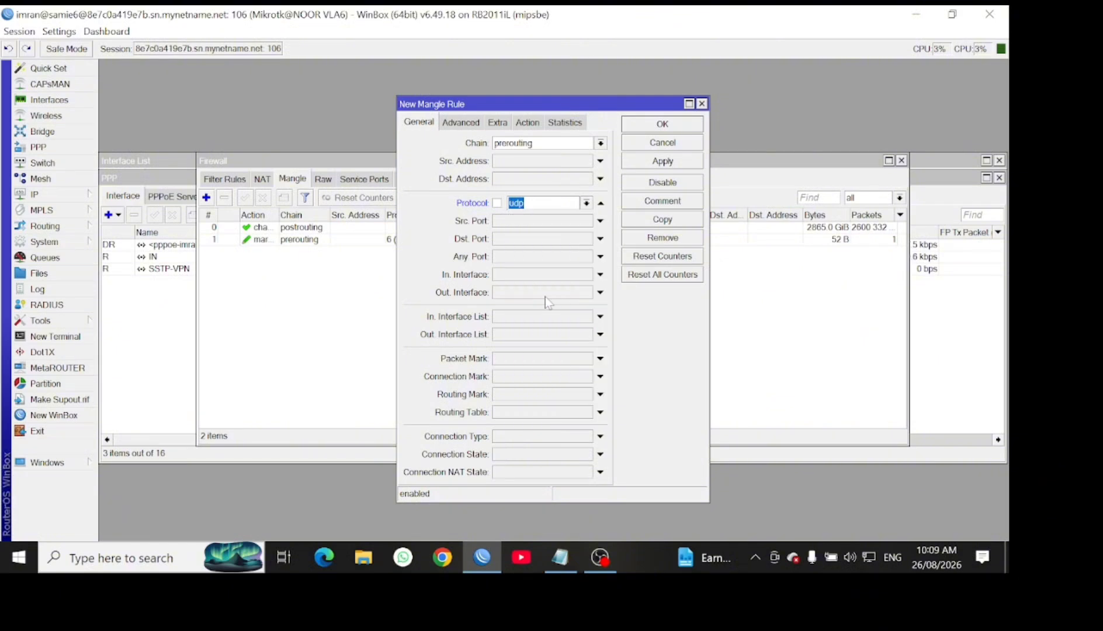
left_click(508, 239)
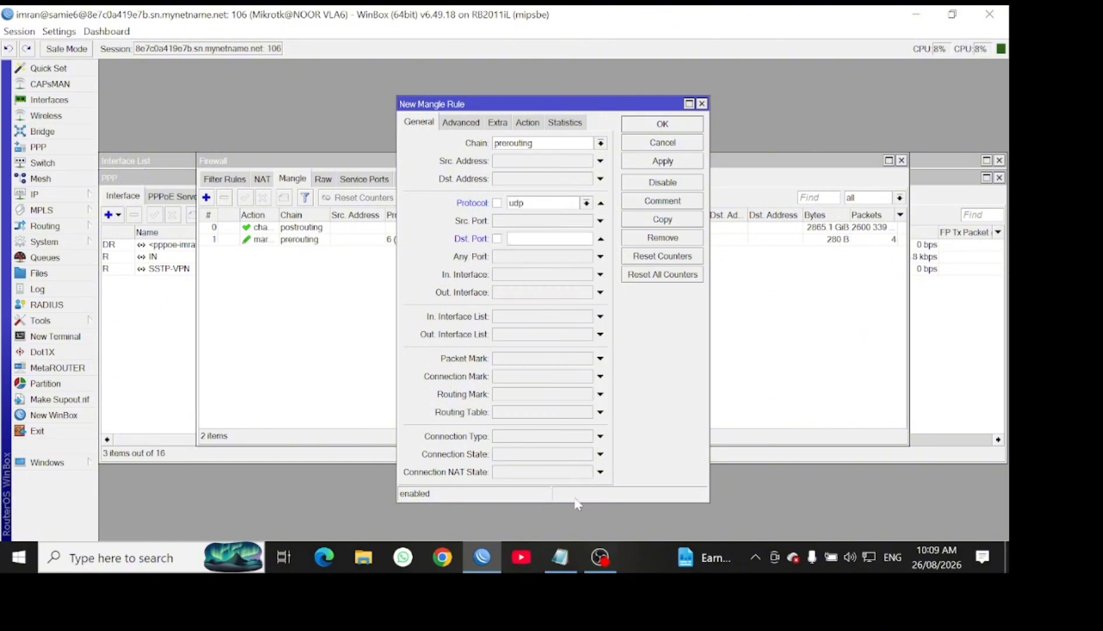
Copy the longer second port list from the Notepad notes
left_click(561, 555)
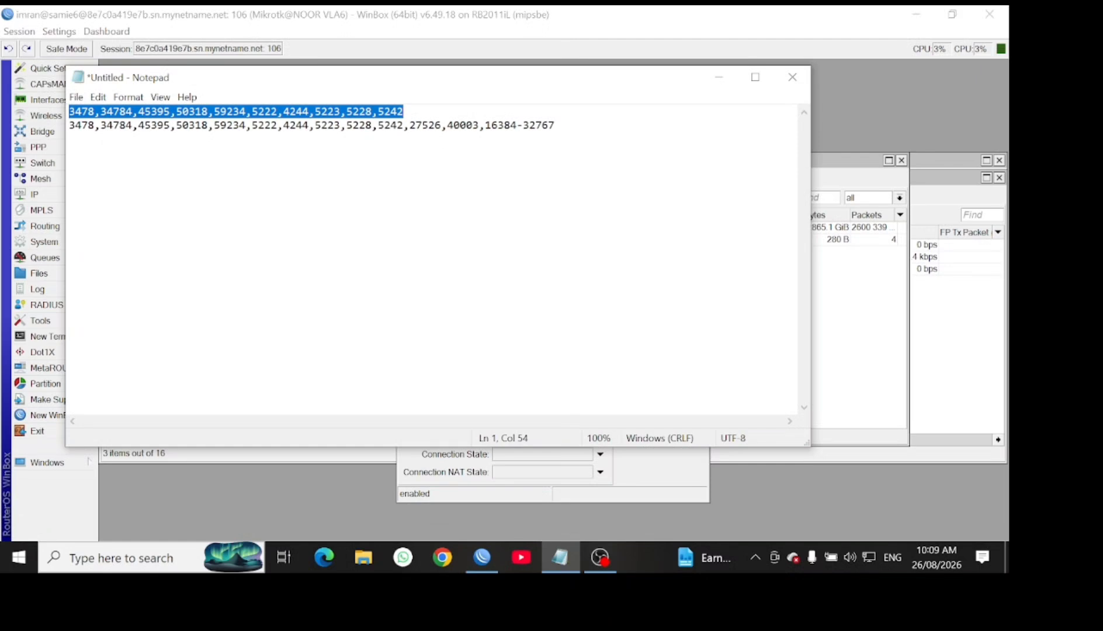
left_click_drag(69, 125, 555, 126)
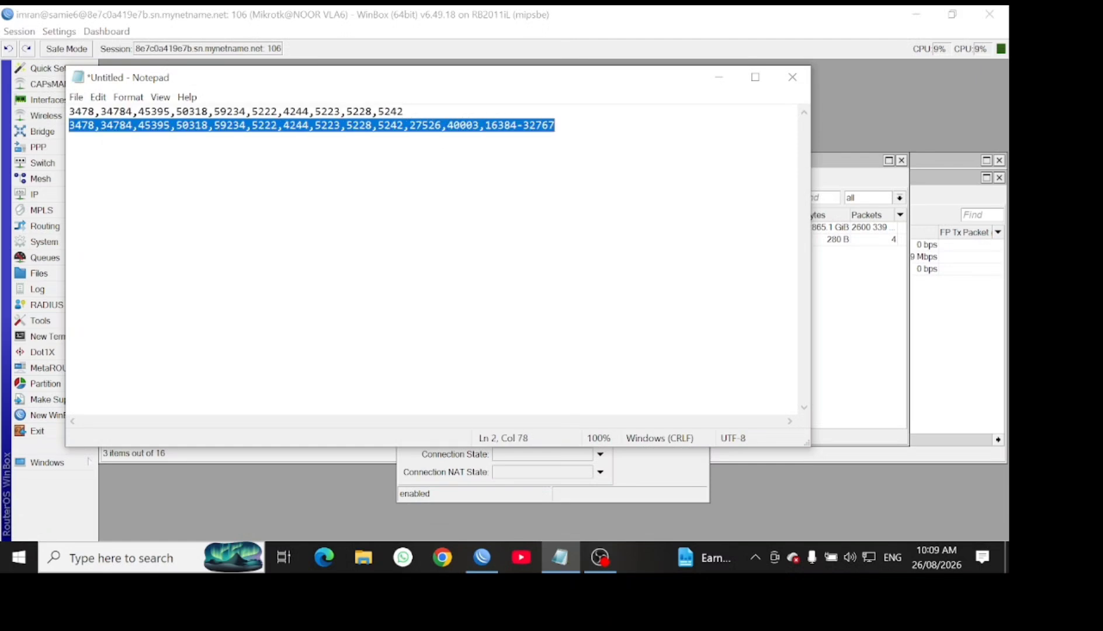
right_click(524, 124)
left_click(552, 169)
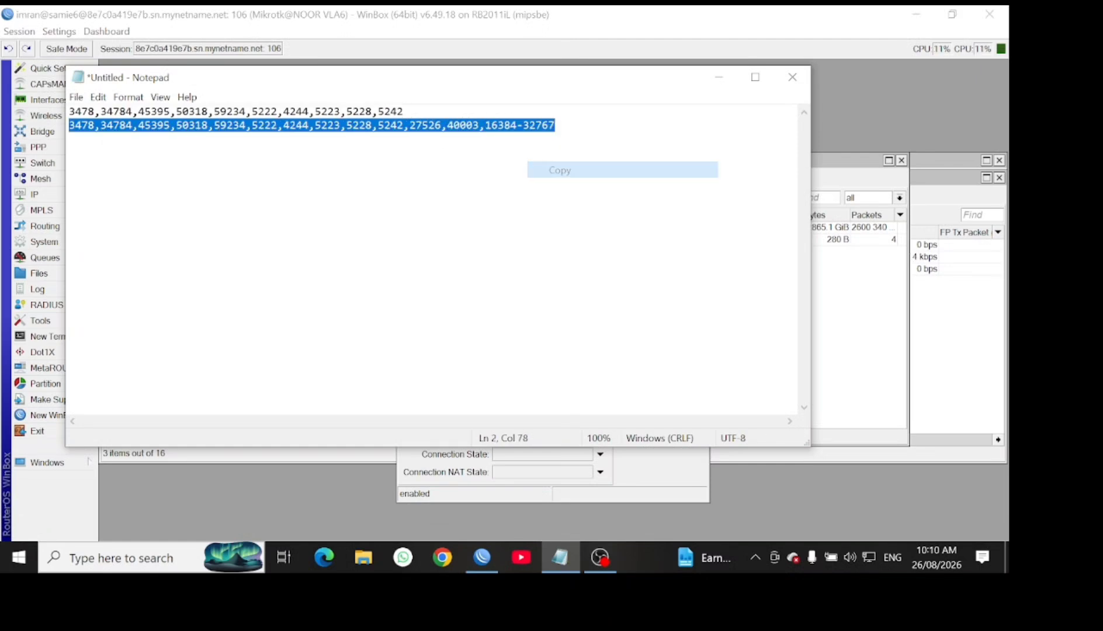
Paste the copied game ports into the UDP rule's Dst. Port field
left_click(724, 71)
right_click(532, 238)
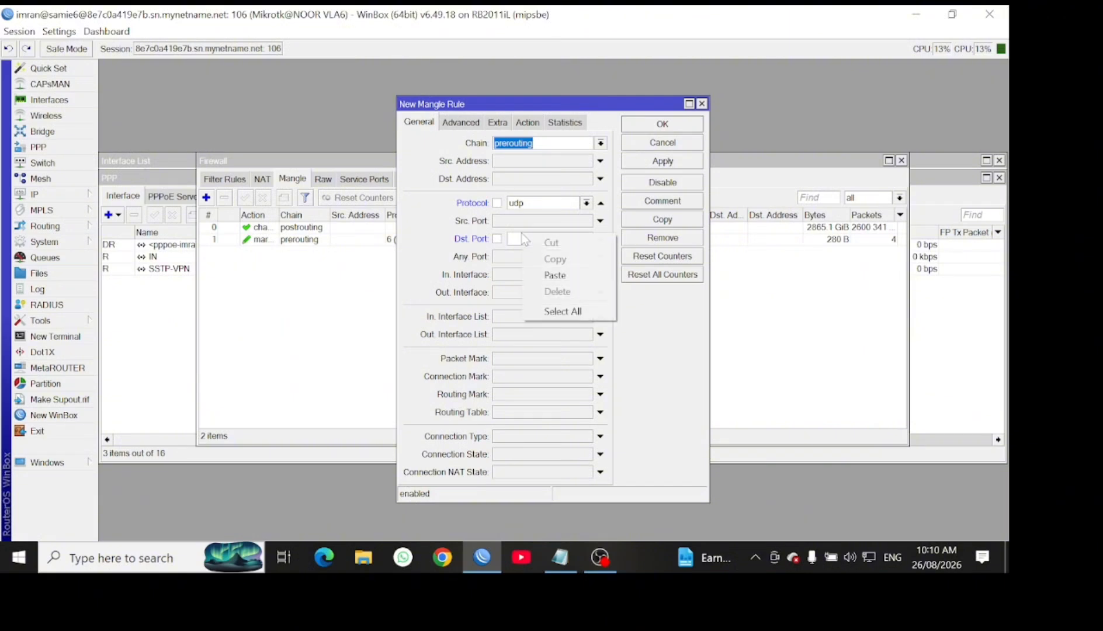
left_click(554, 274)
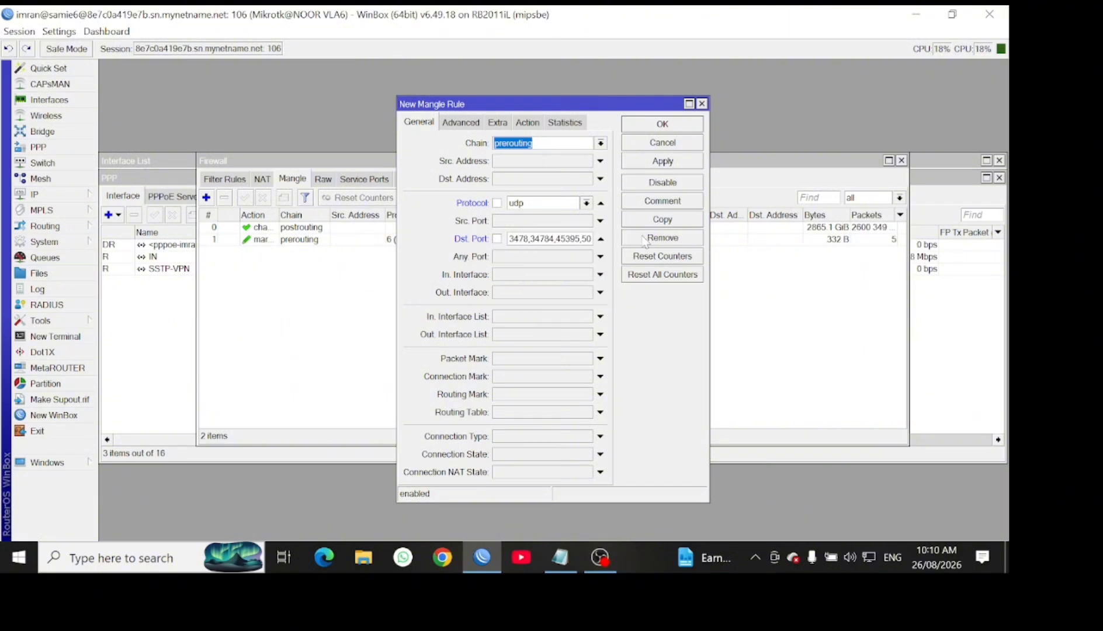
Set the rule's action to mark routing with New Routing Mark VPN and save it
left_click(528, 123)
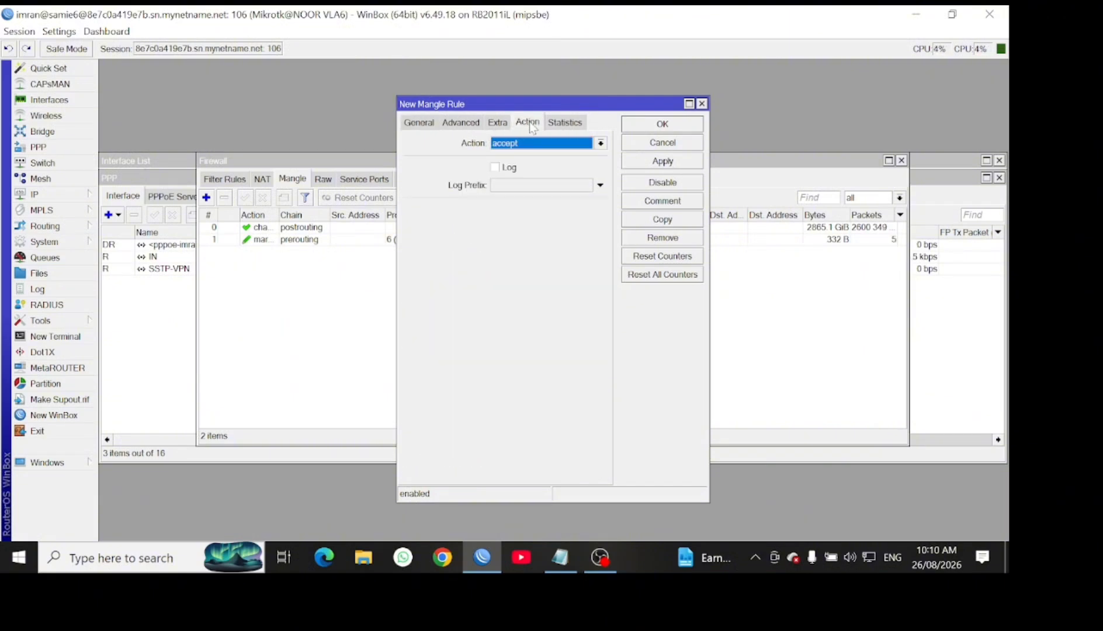
left_click(536, 144)
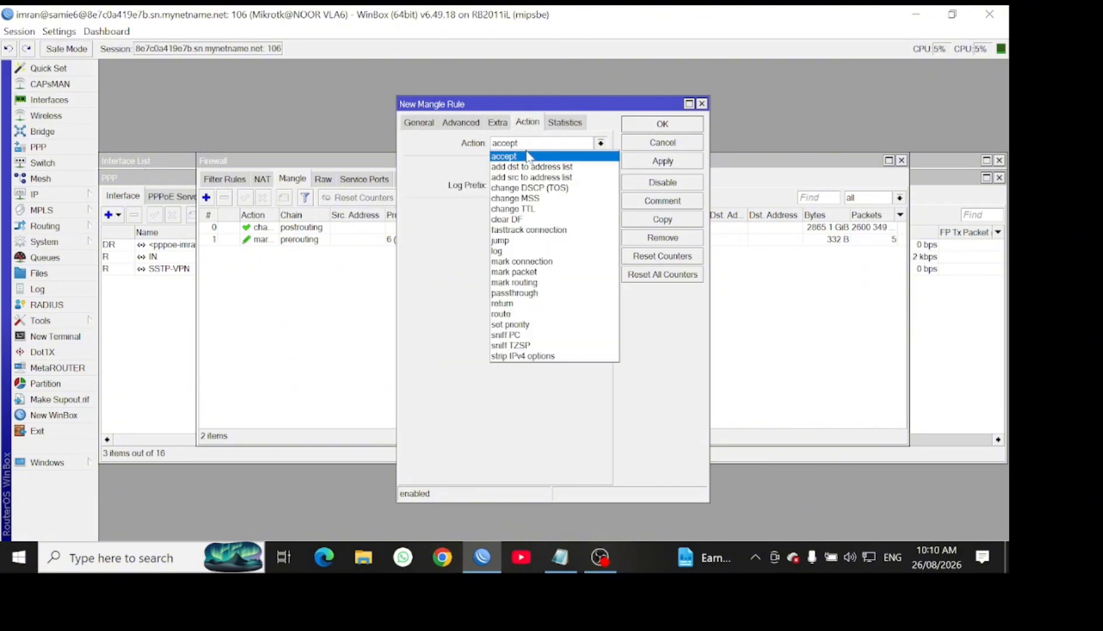
left_click(527, 285)
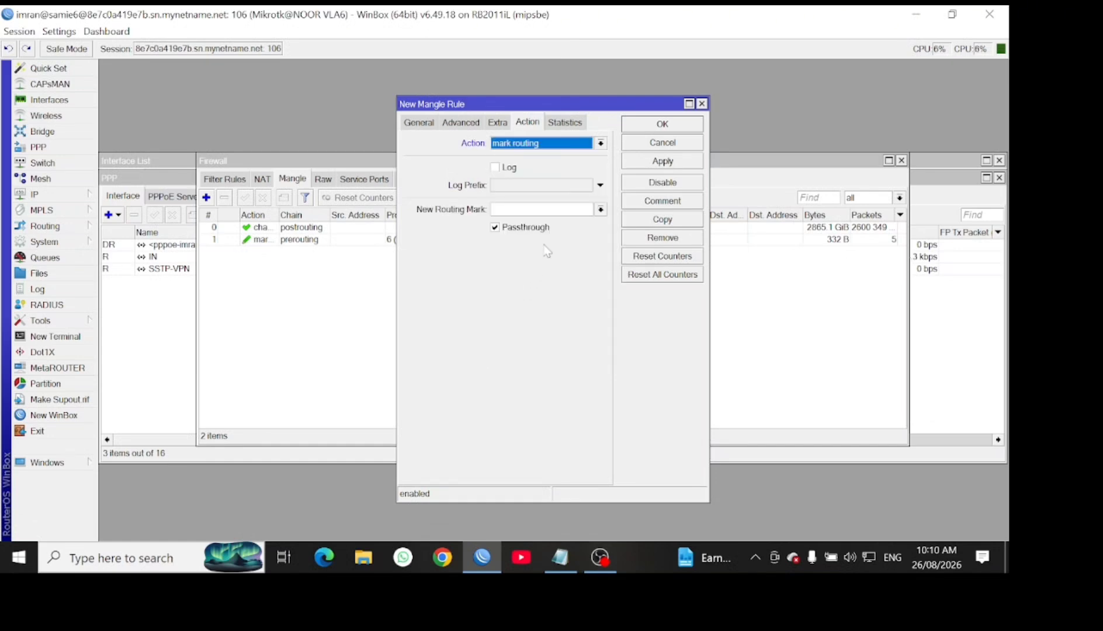
left_click(540, 144)
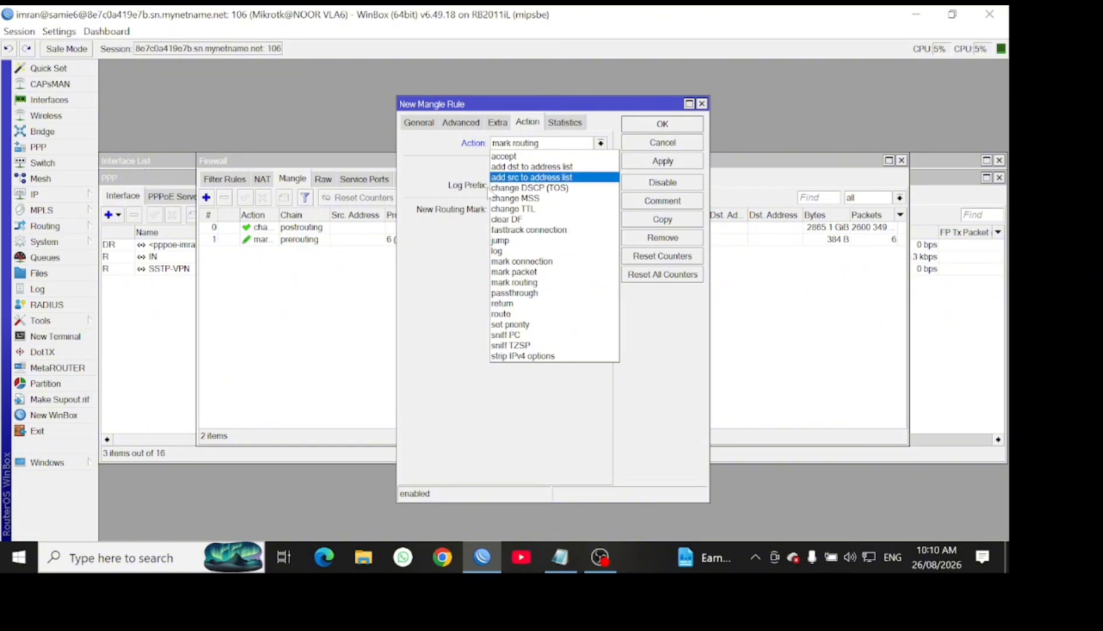
left_click(515, 282)
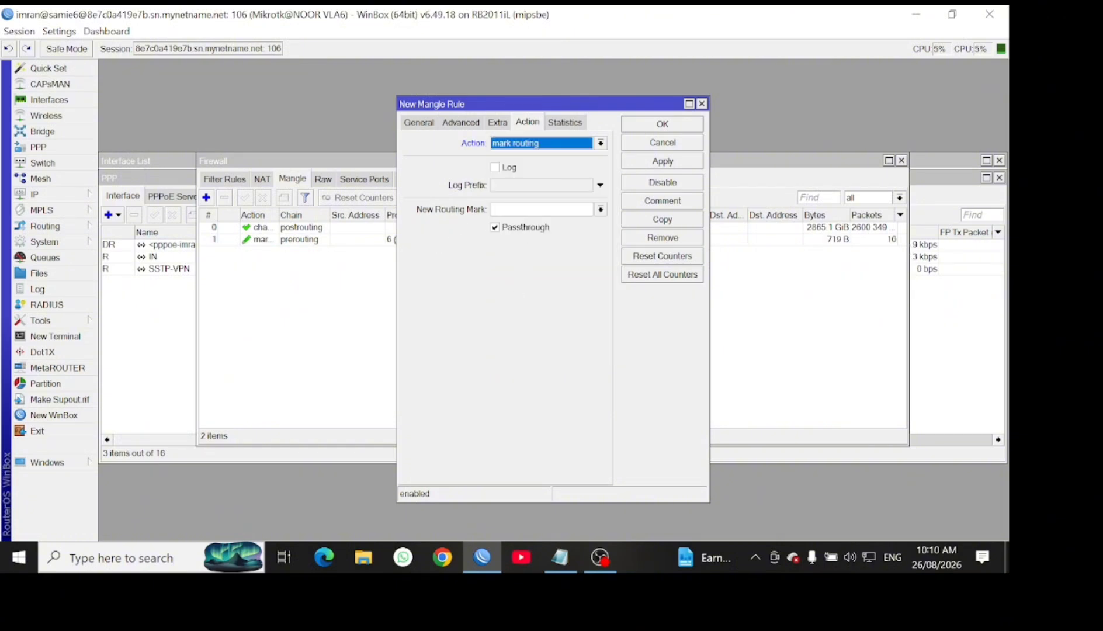
left_click(527, 209)
type("V")
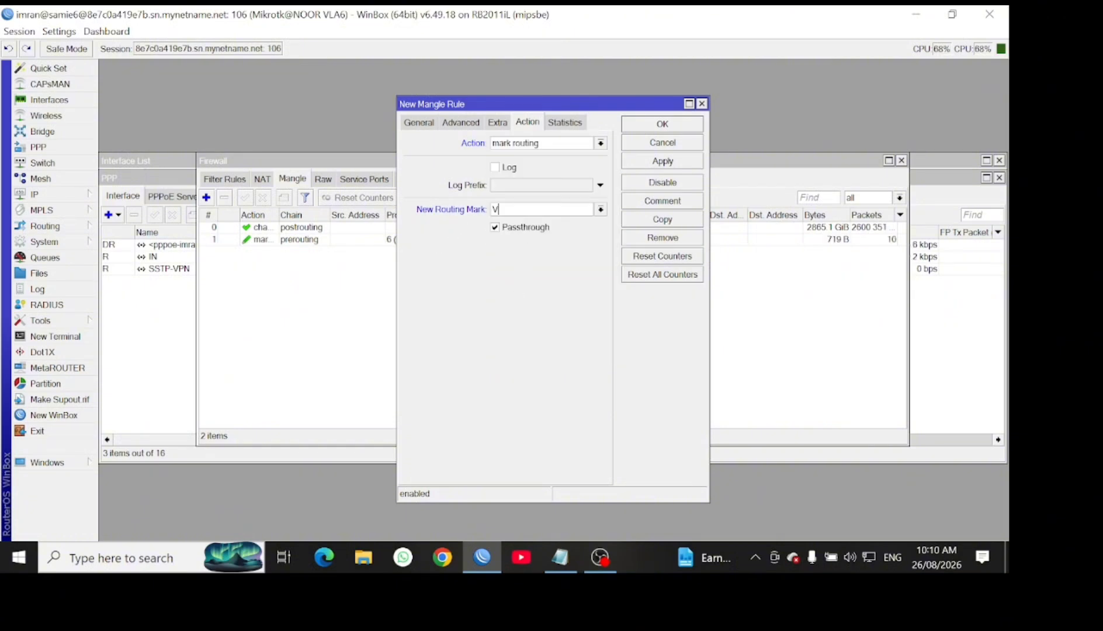
type("PN")
left_click(656, 163)
left_click(662, 125)
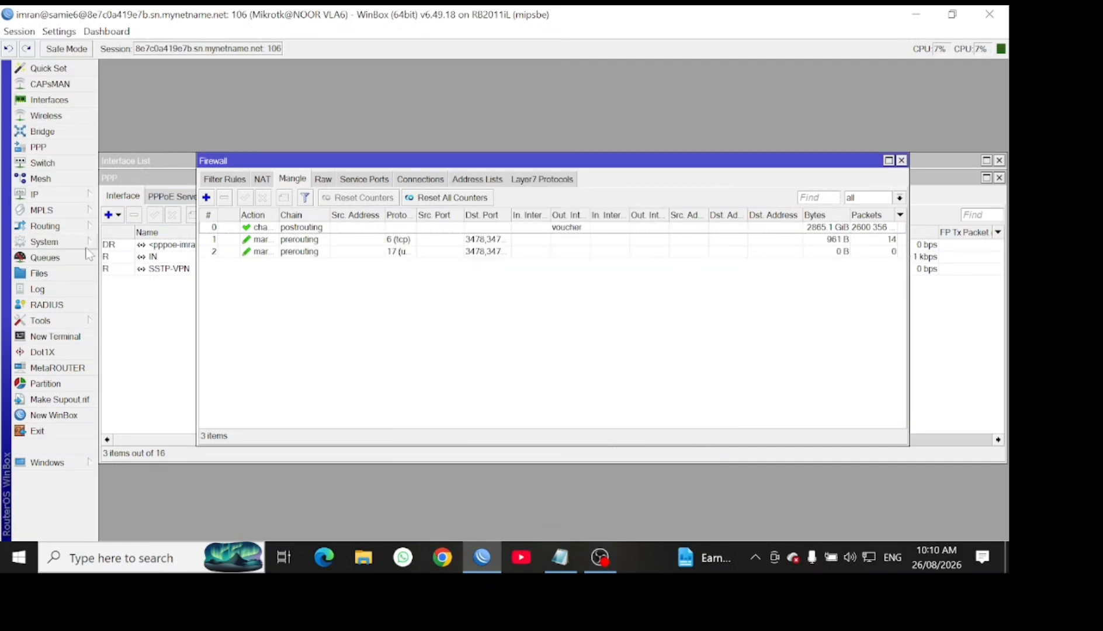
Start a new 0.0.0.0/0 route in IP > Routes with gateway SSTP-VPN
left_click(902, 161)
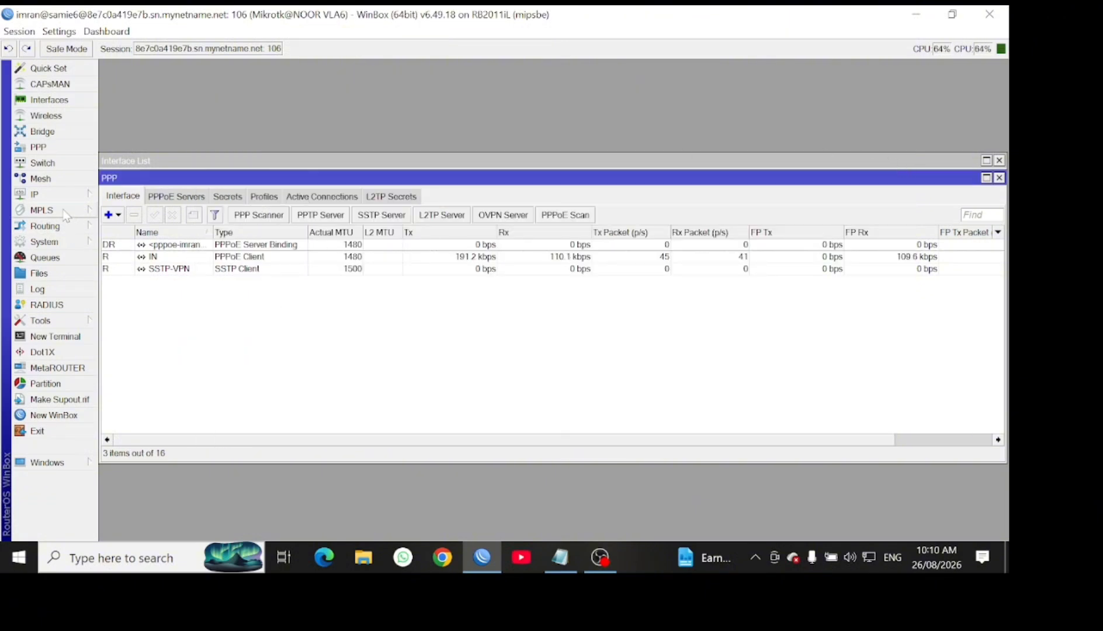
left_click(41, 194)
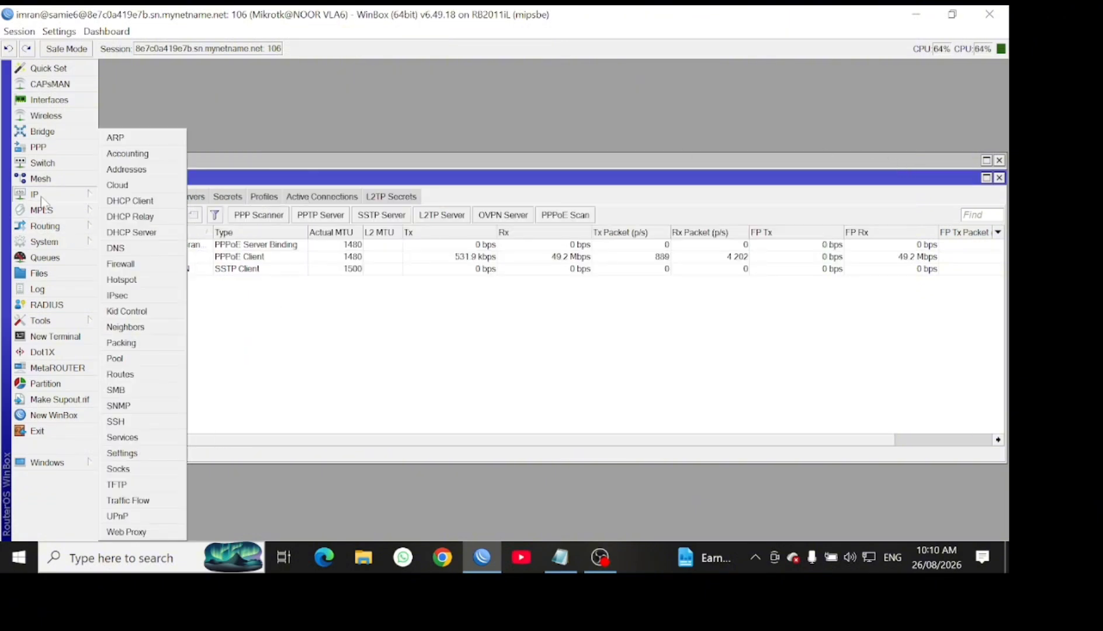
left_click(137, 375)
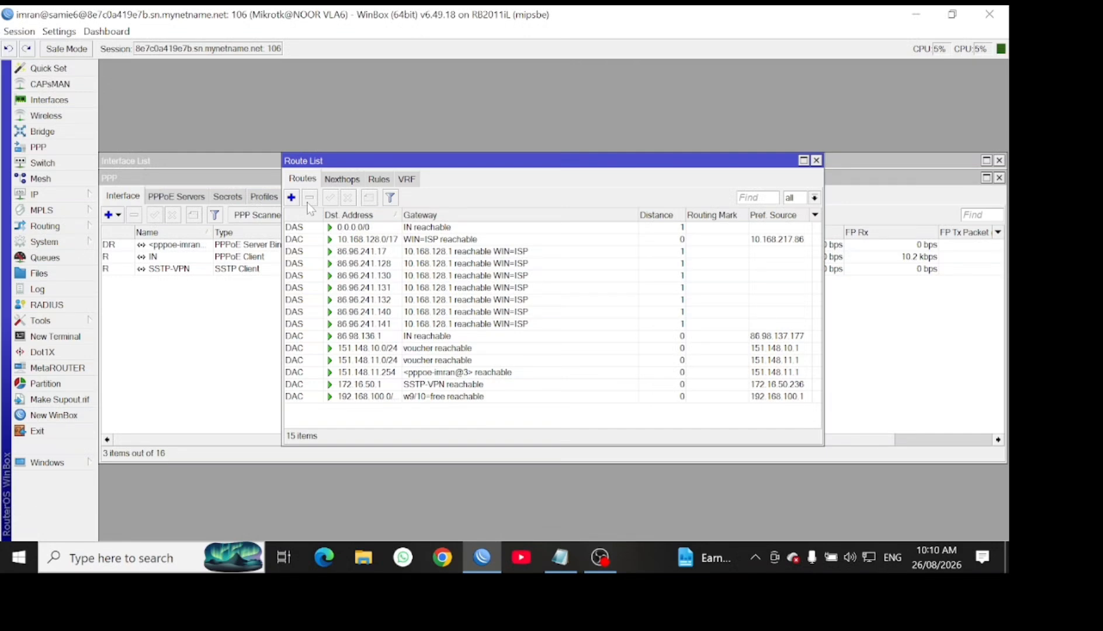
left_click(291, 197)
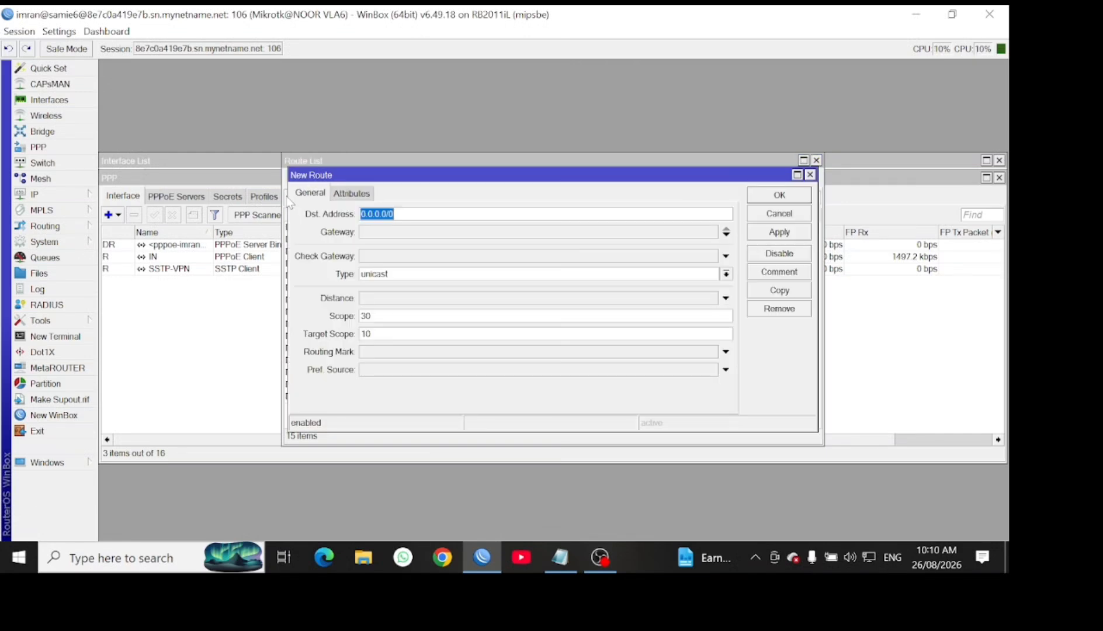
left_click(409, 232)
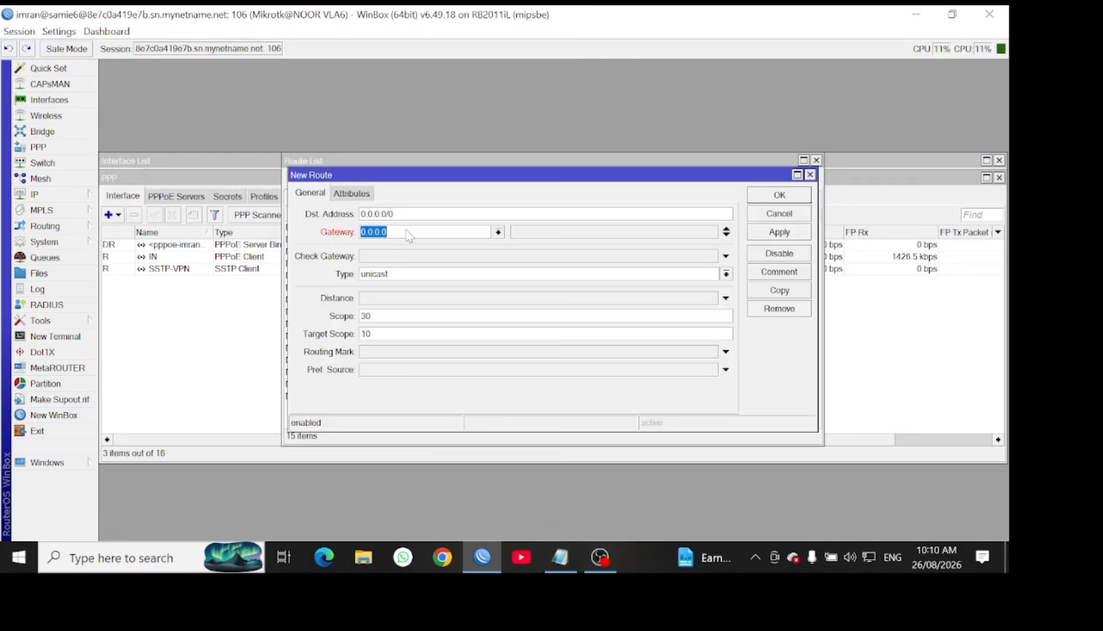
left_click(498, 232)
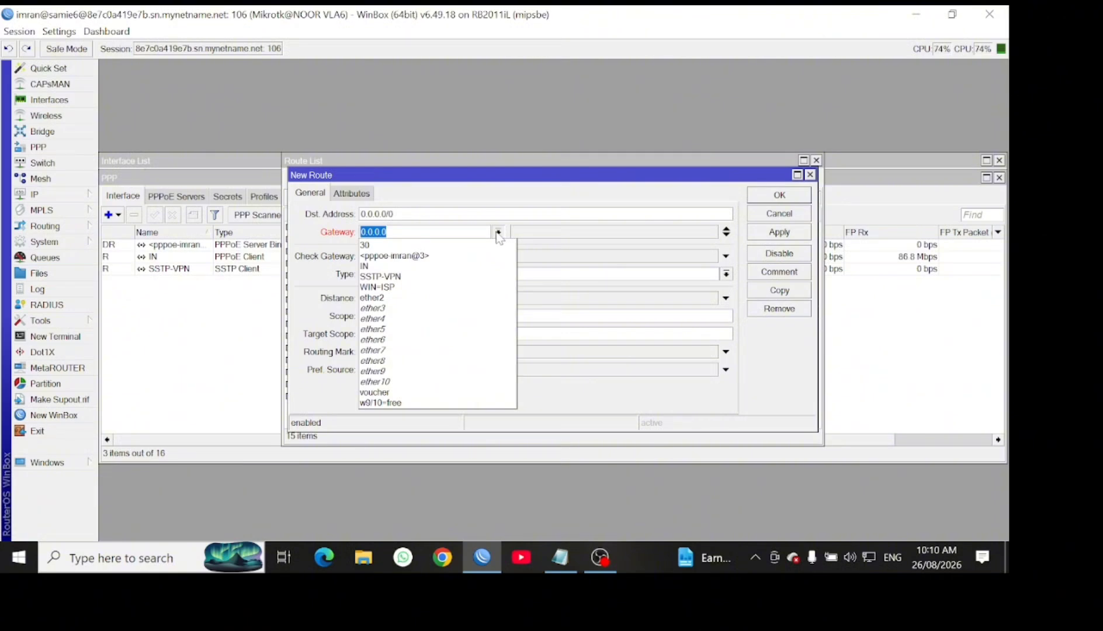
left_click(412, 277)
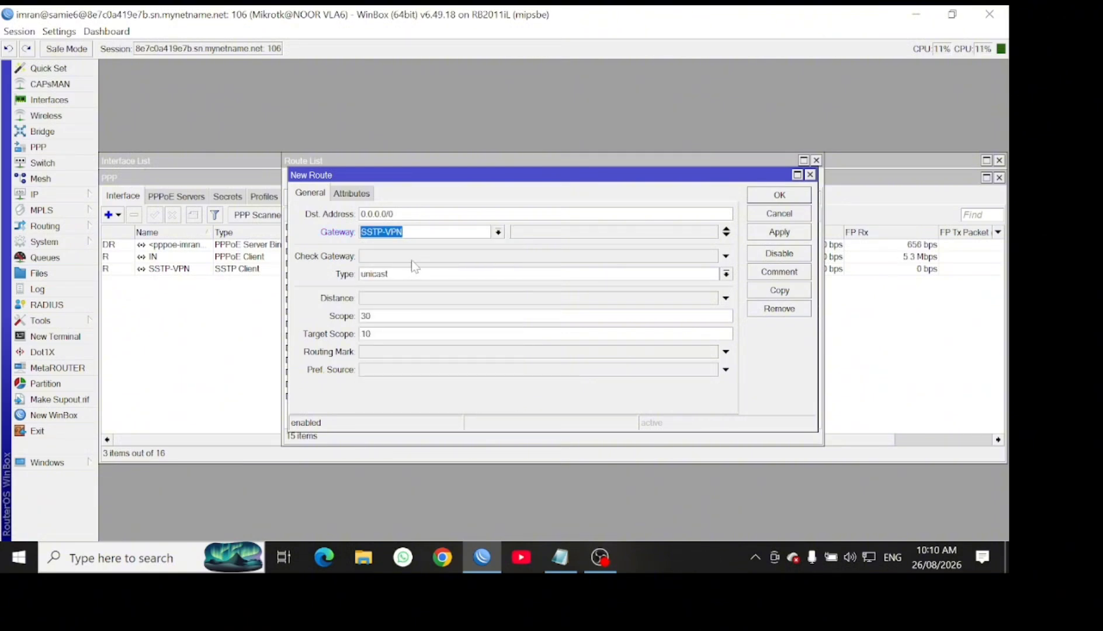
Set Check Gateway ping, distance 1 and routing mark VPN, then save and close Route List
left_click(412, 257)
left_click(408, 299)
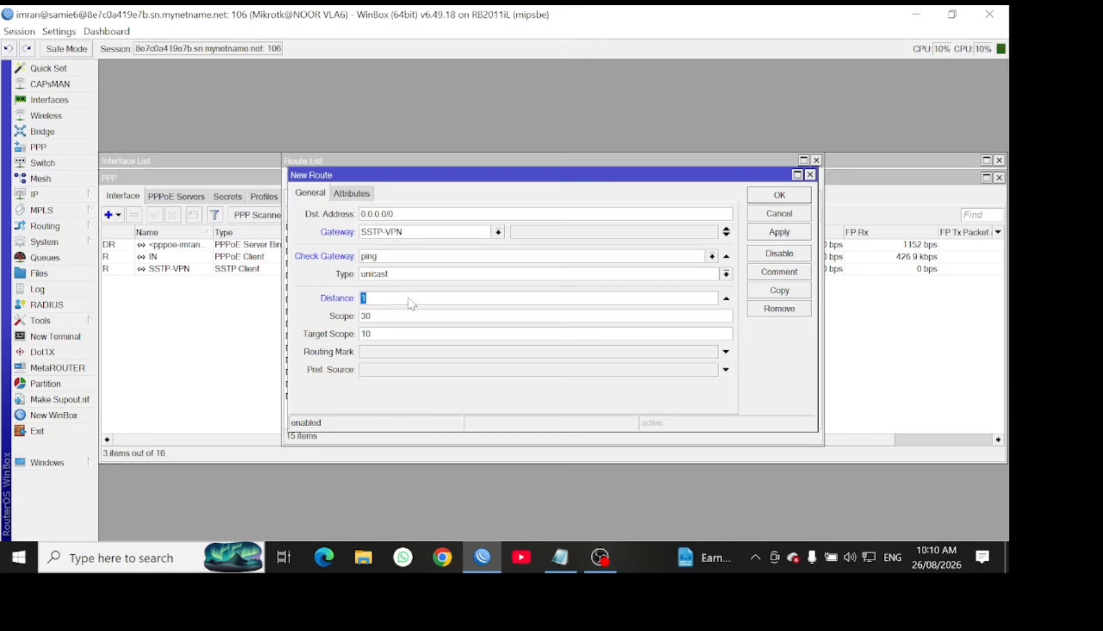
left_click(414, 353)
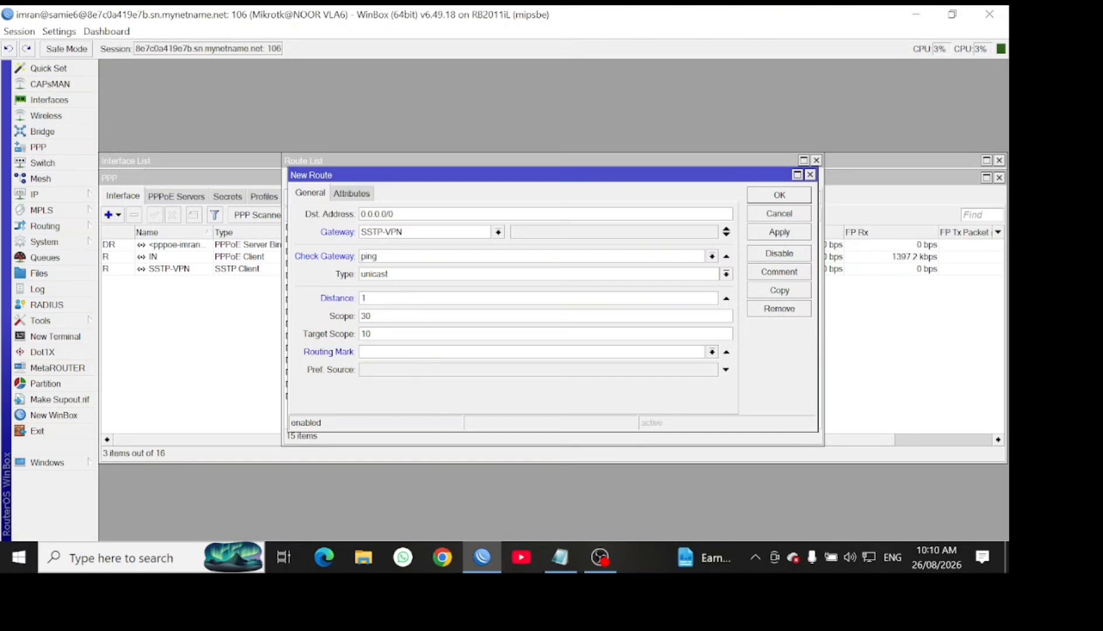
left_click(712, 352)
left_click(628, 364)
left_click(777, 233)
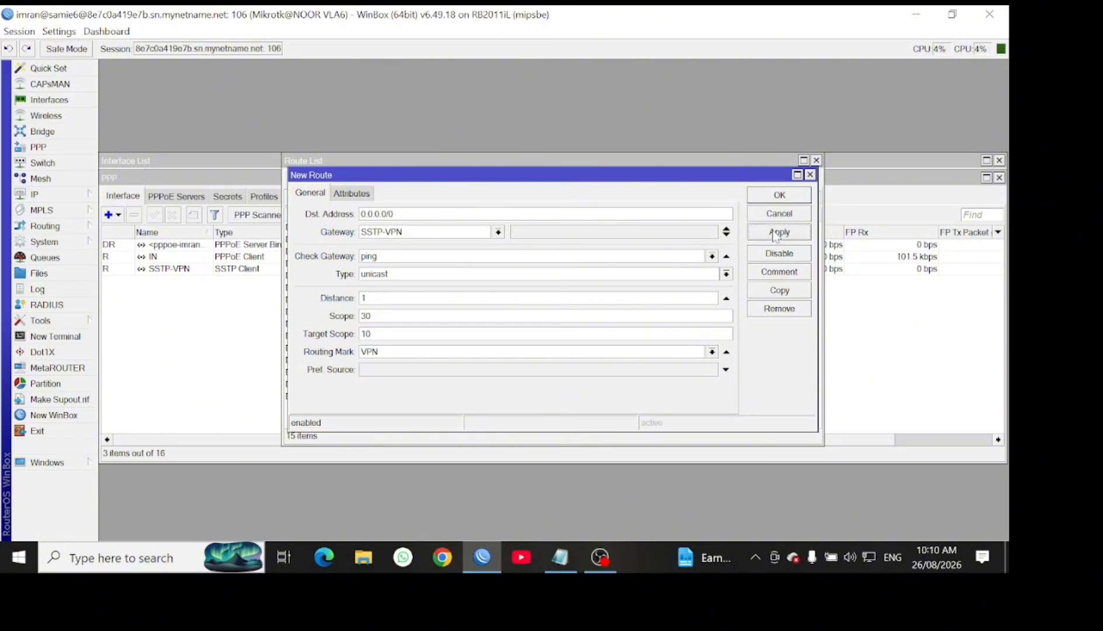
left_click(782, 195)
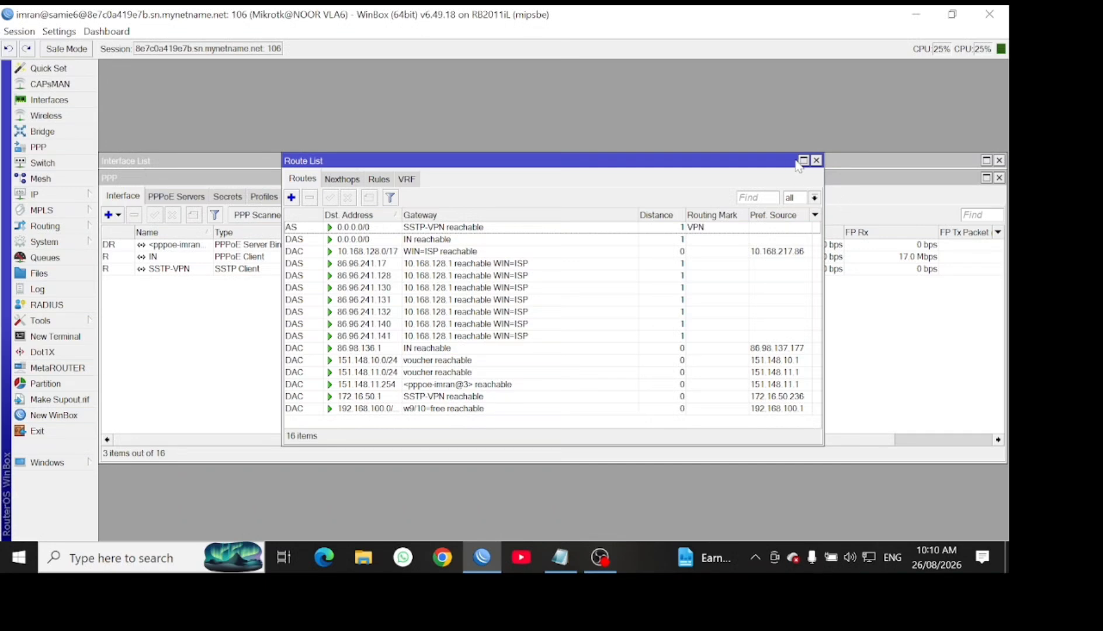
left_click(817, 160)
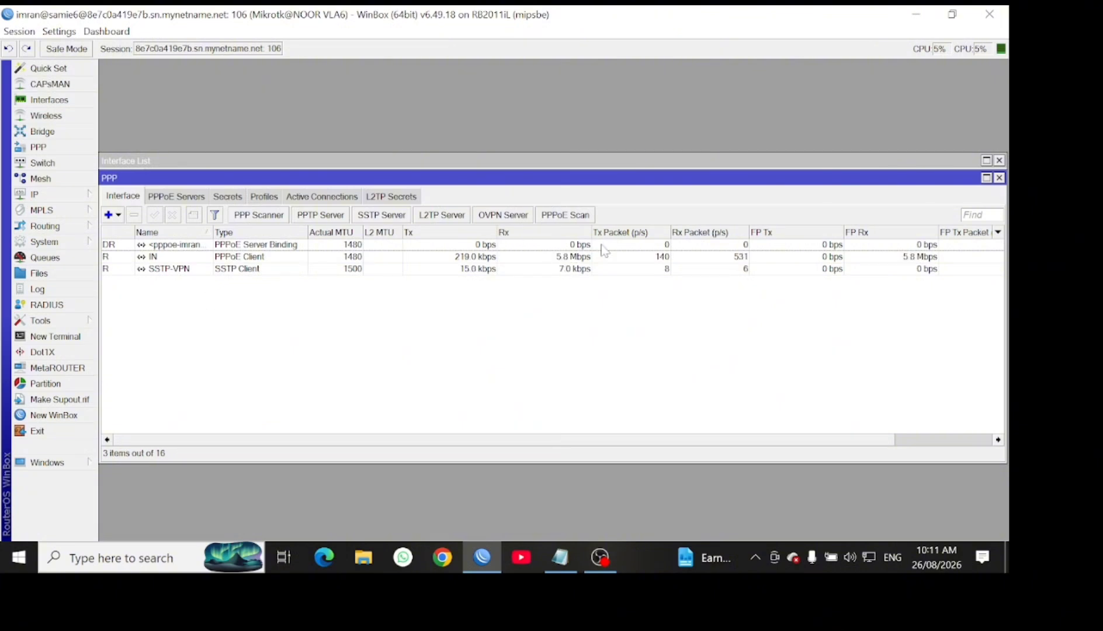
Open the Ping tool and enter 8.8.8.8 as the address to ping
left_click(58, 321)
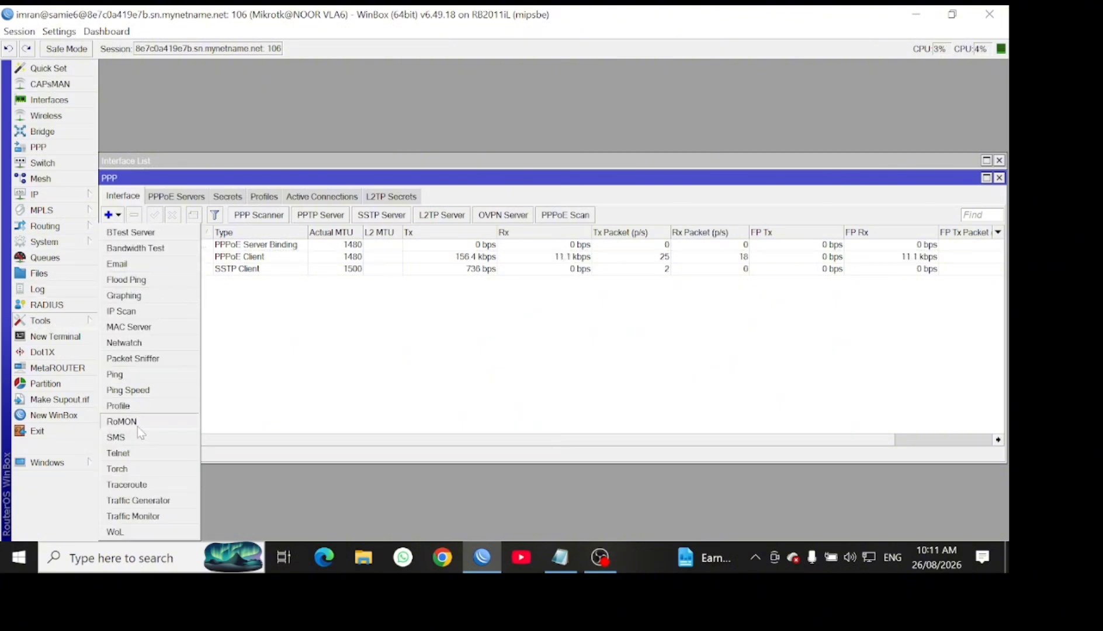
left_click(124, 373)
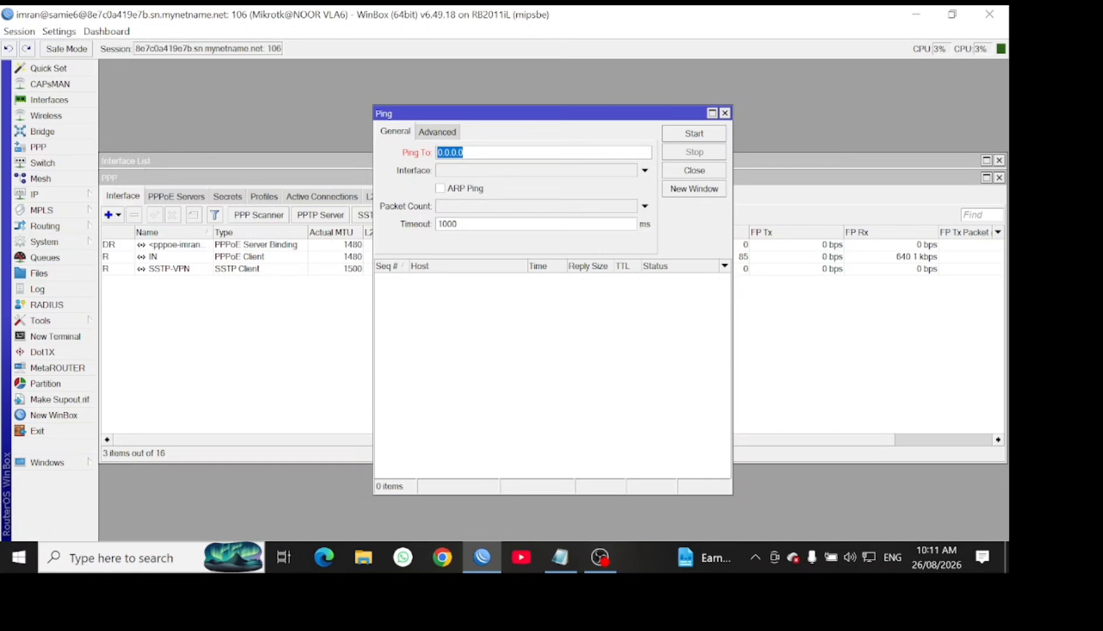
type("8.")
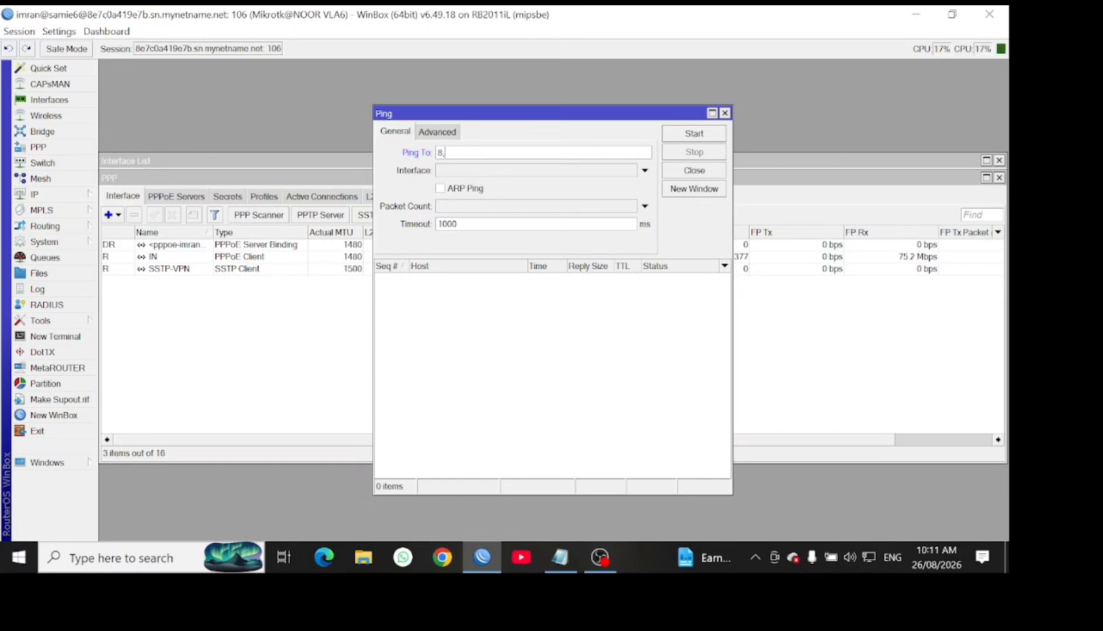
type(",")
key("BackSpace")
type(".8.88")
key("BackSpace")
Ping through SSTP-VPN until 17 of 17 replies return with 0% loss, then stop
left_click(483, 172)
left_click(483, 172)
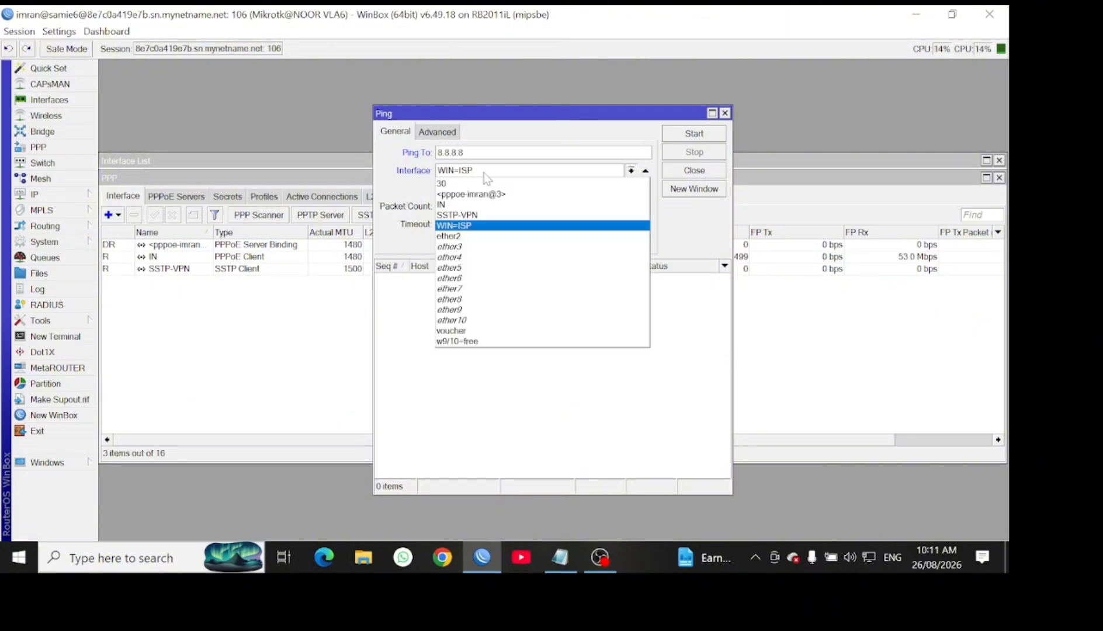
left_click(474, 215)
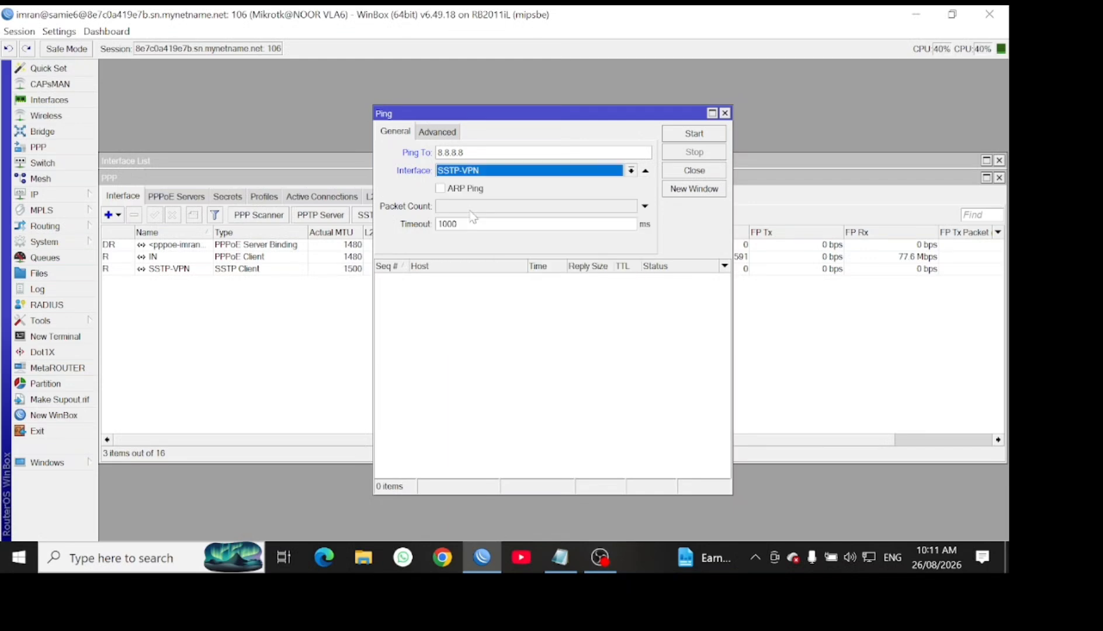
left_click(695, 134)
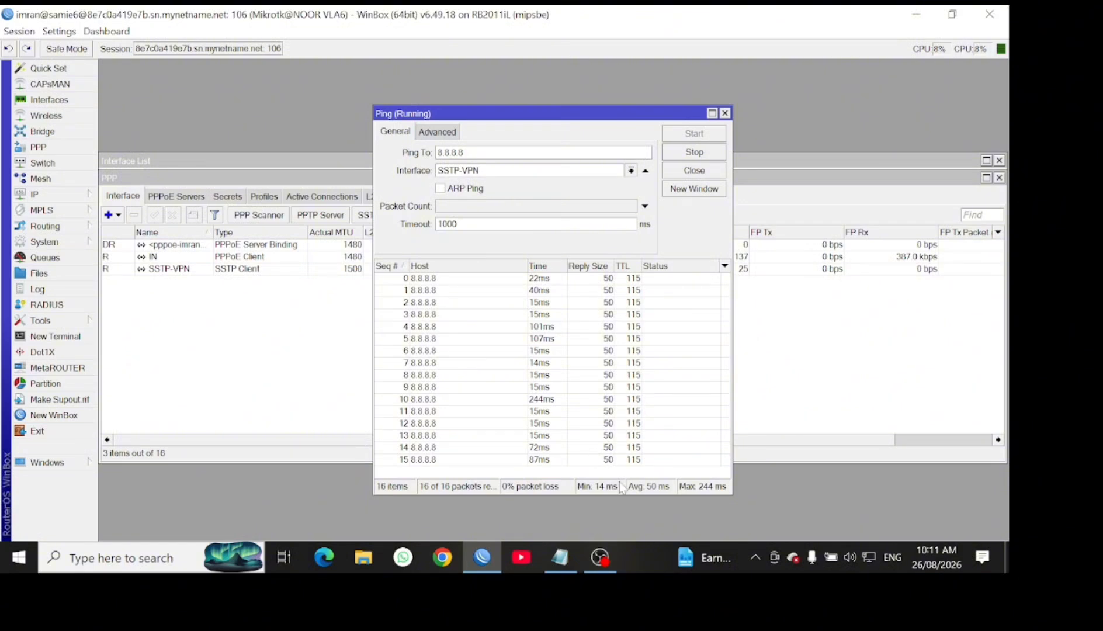
left_click(707, 153)
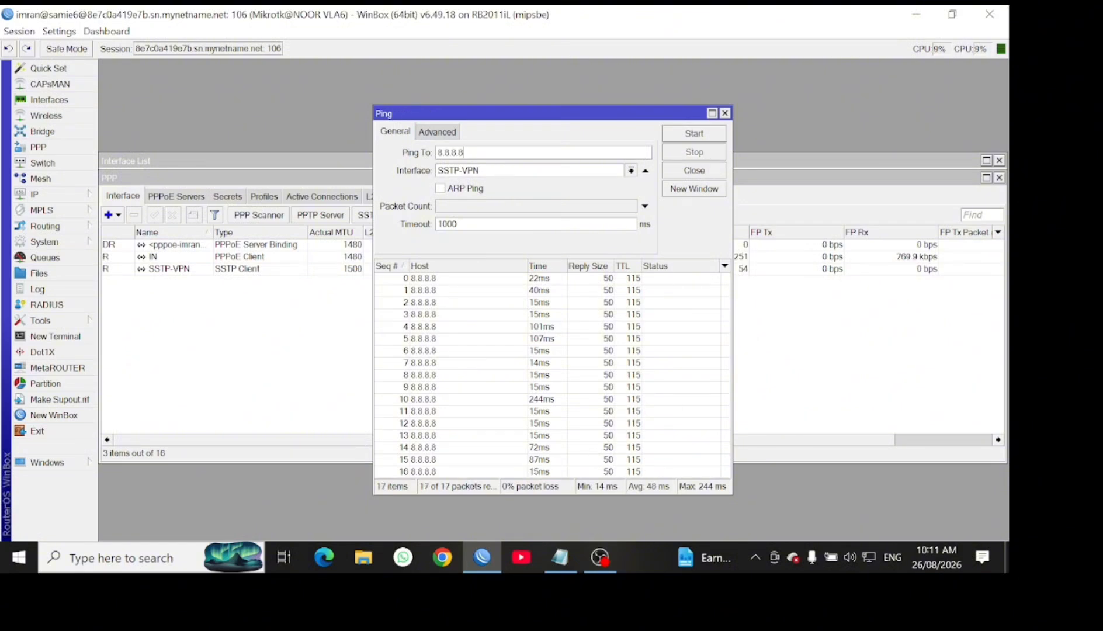
Ping 172.16.50.1 through SSTP-VPN and watch for replies around 7 ms with no loss
key("BackSpace")
key("BackSpace")
key("BackSpace")
key("BackSpace")
key("BackSpace")
key("BackSpace")
type("172")
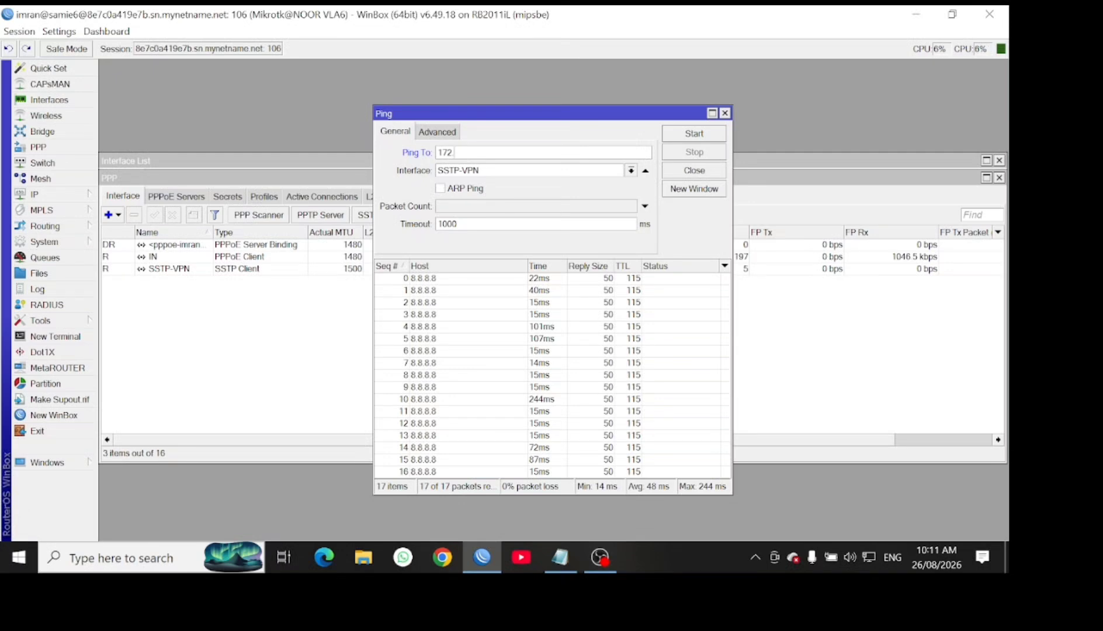
type(".16.5")
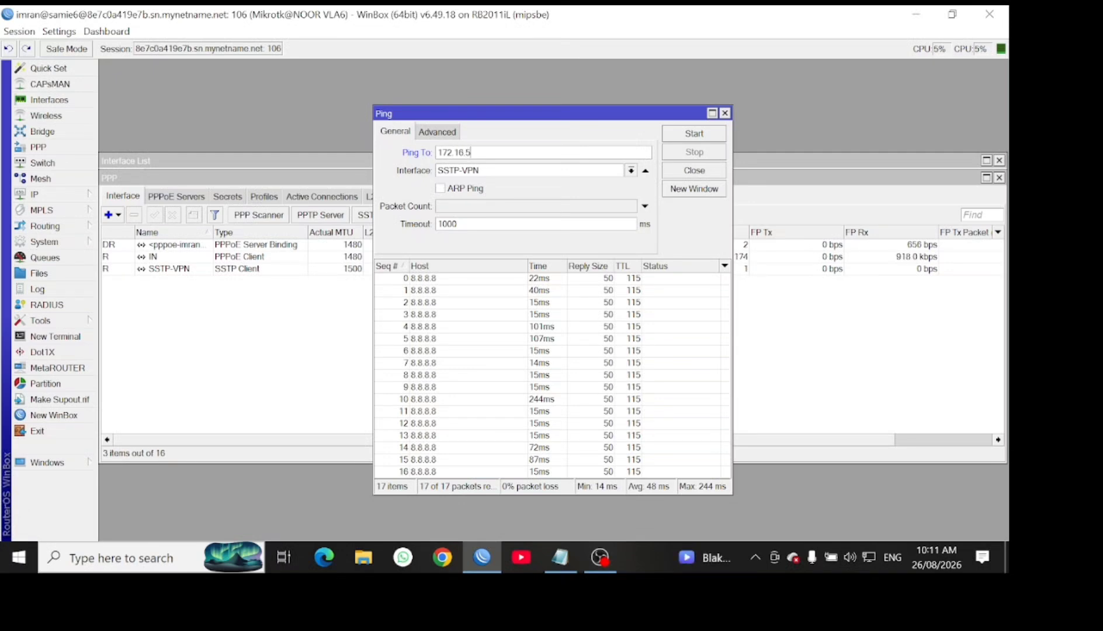
type("0.1")
left_click(694, 136)
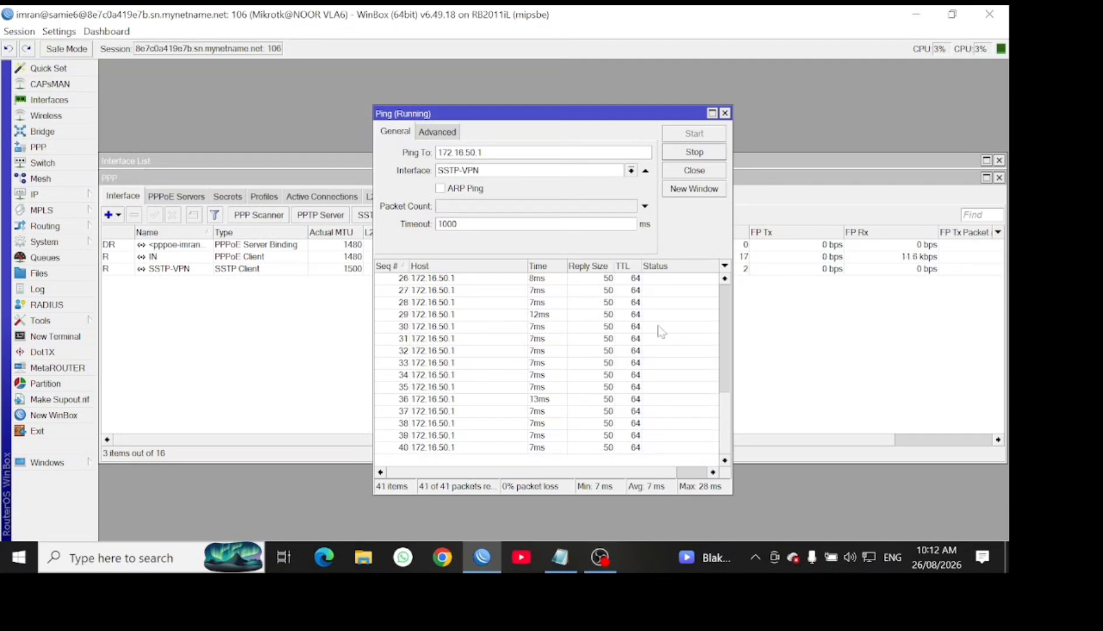
Stop the ping to 172.16.50.1, close the Ping and PPP windows, then switch to the screen recorder
left_click(708, 150)
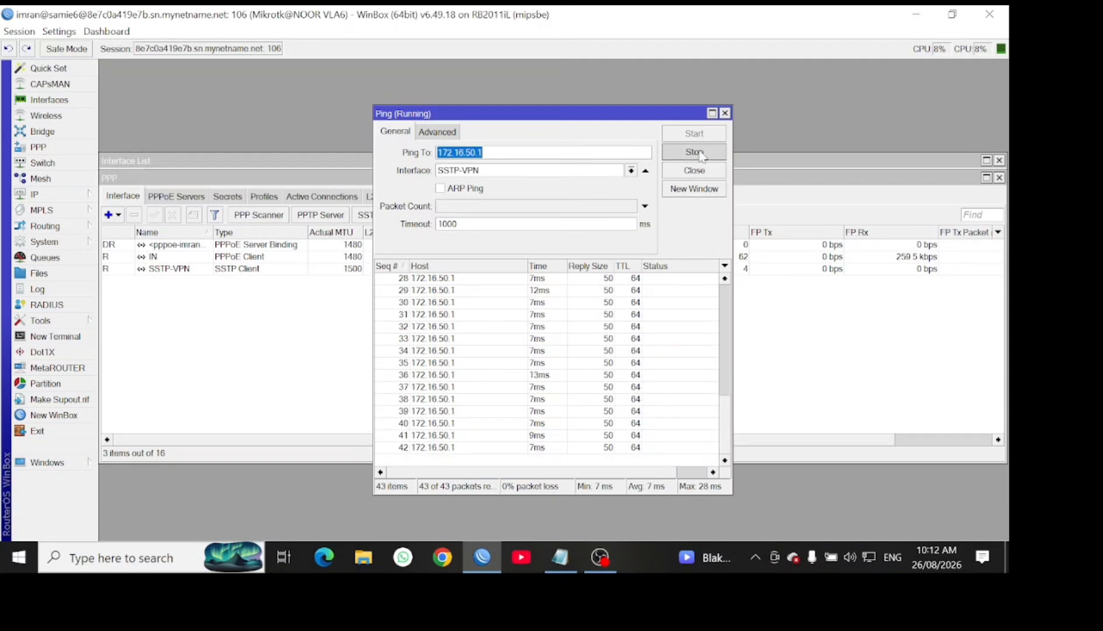
left_click(724, 113)
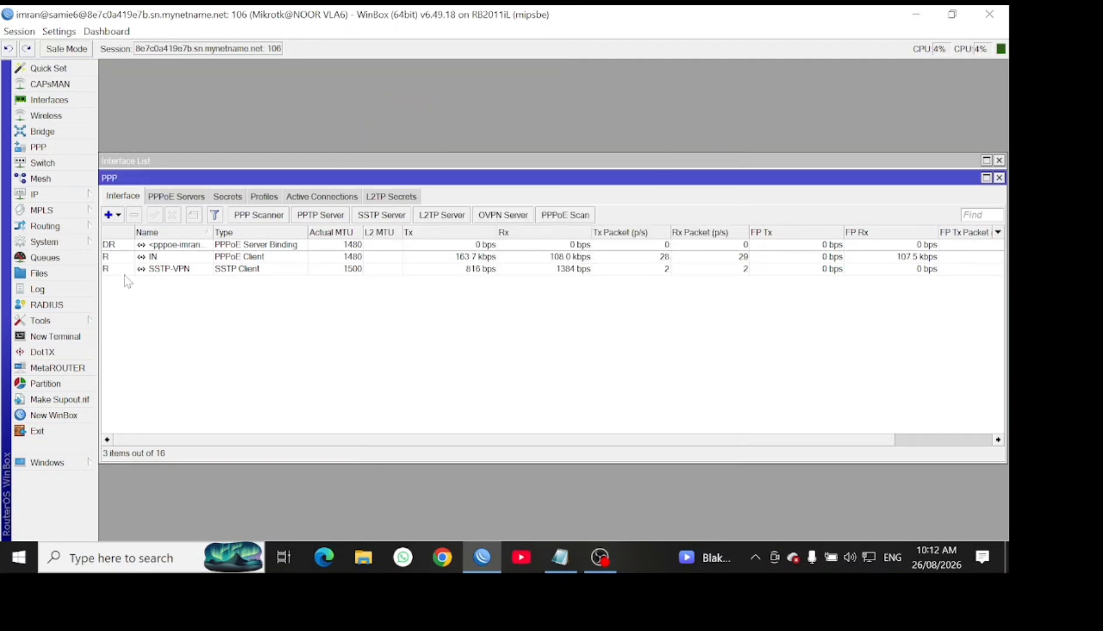
left_click(1000, 178)
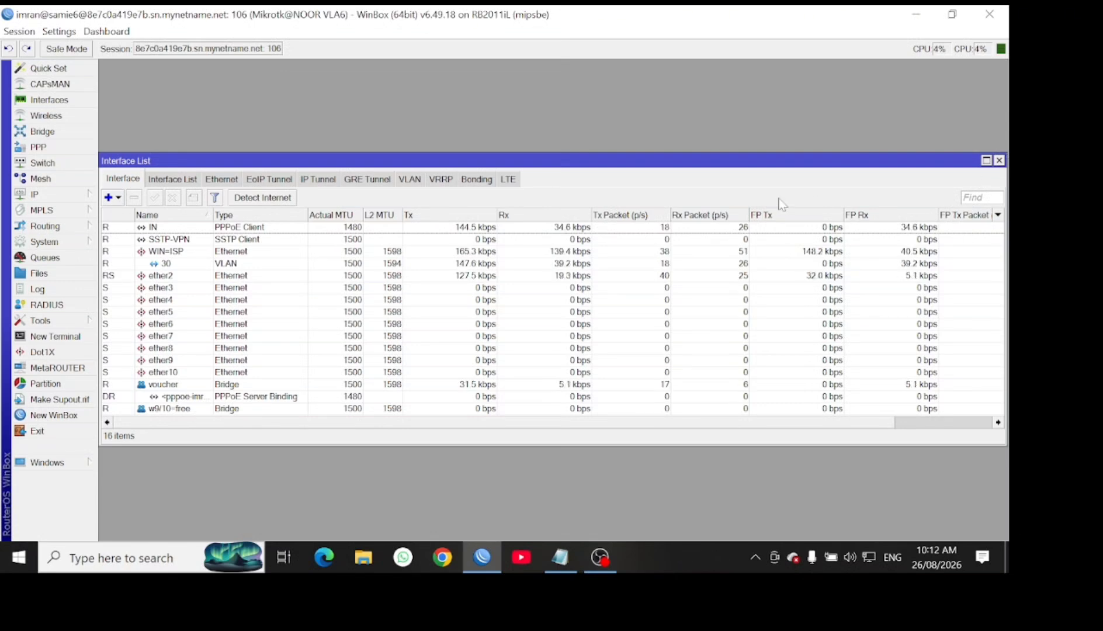
left_click(601, 559)
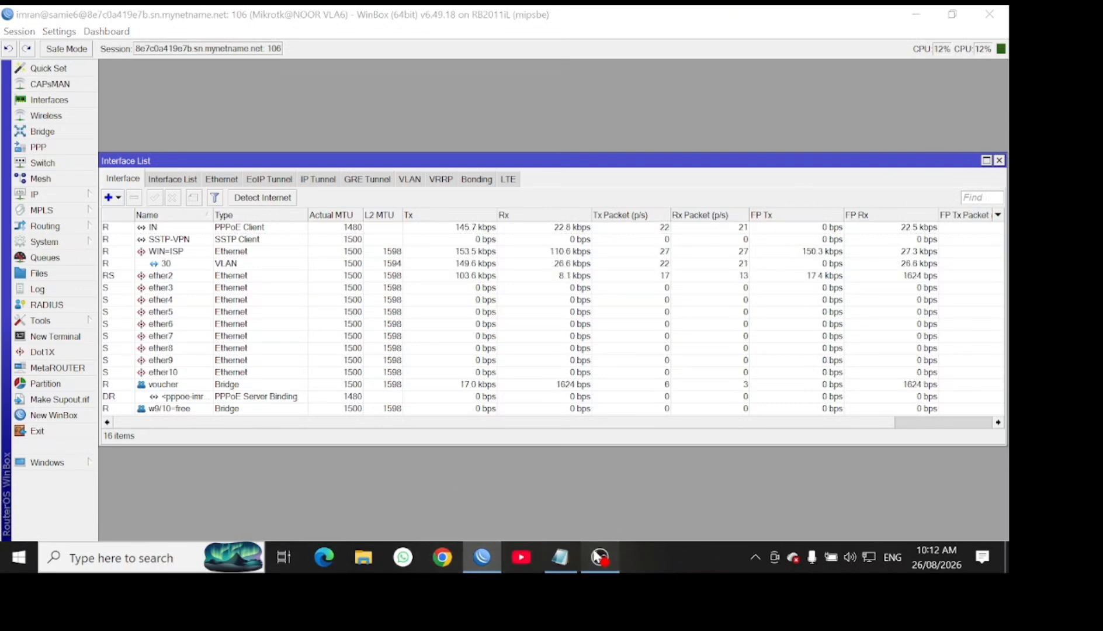